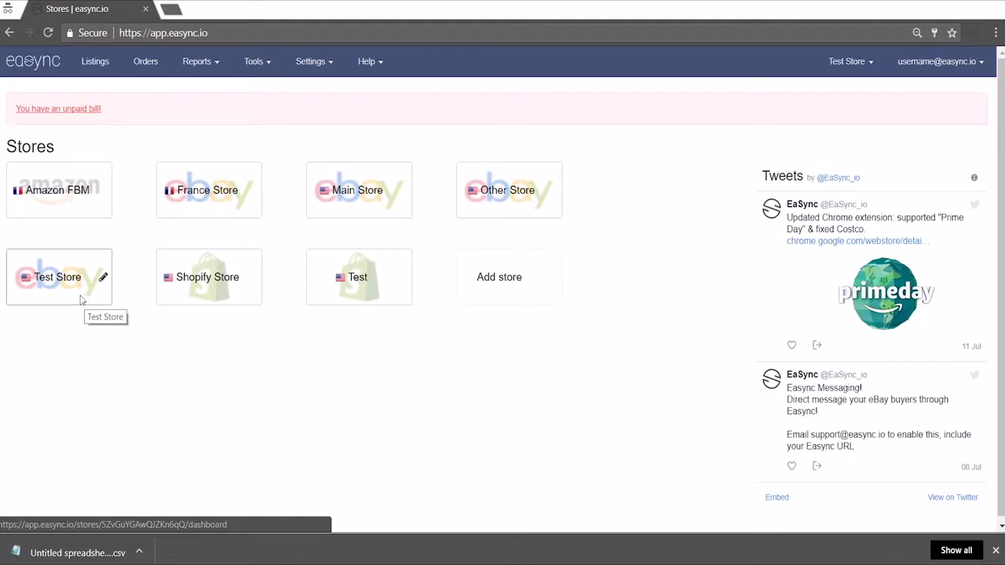
# Step: Open the Test Store's Unknown Listings report and start editing the Wrangler jeans listing title
pyautogui.click(80, 299)
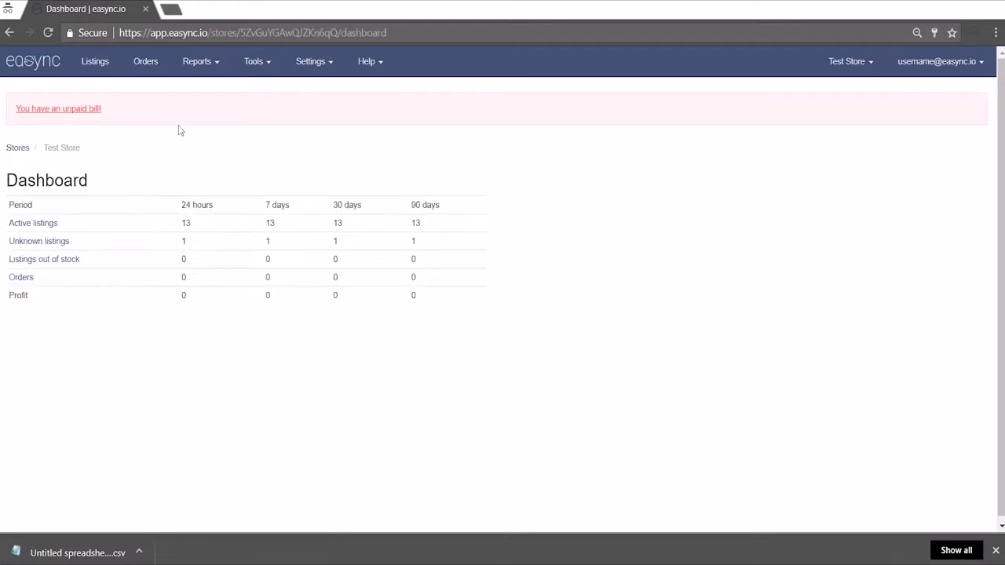
pyautogui.click(207, 66)
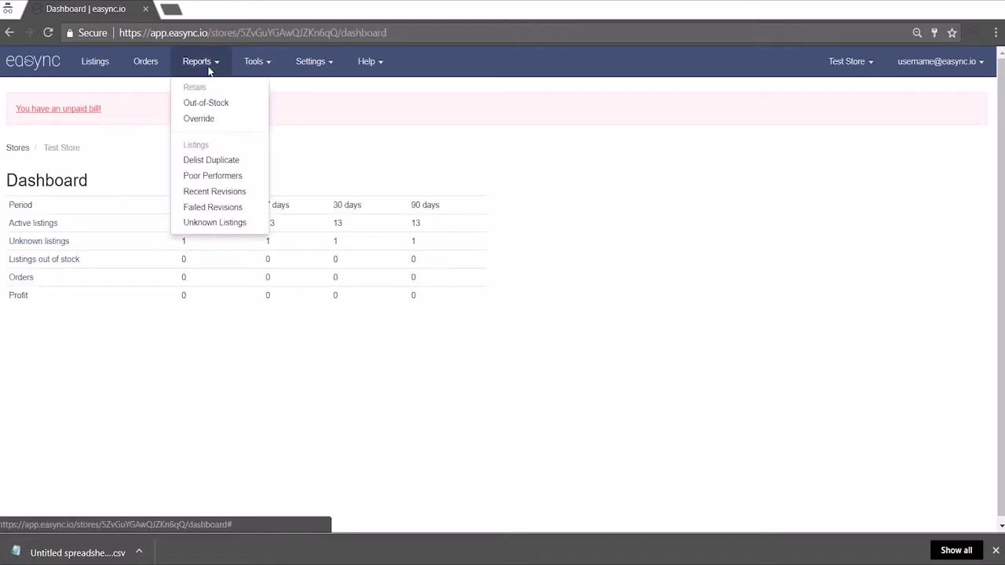
pyautogui.click(209, 223)
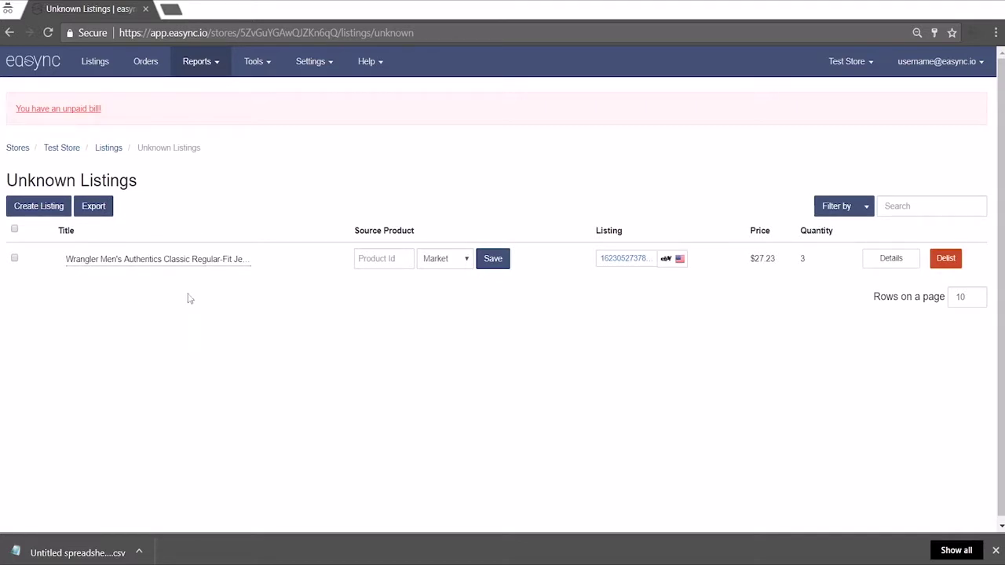
pyautogui.click(222, 260)
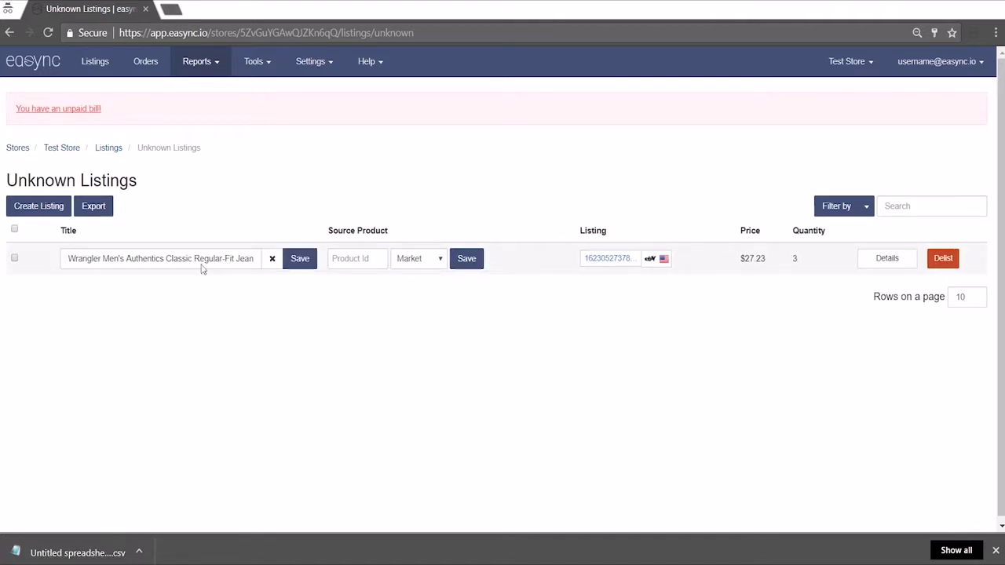
pyautogui.rightClick(77, 263)
pyautogui.click(136, 380)
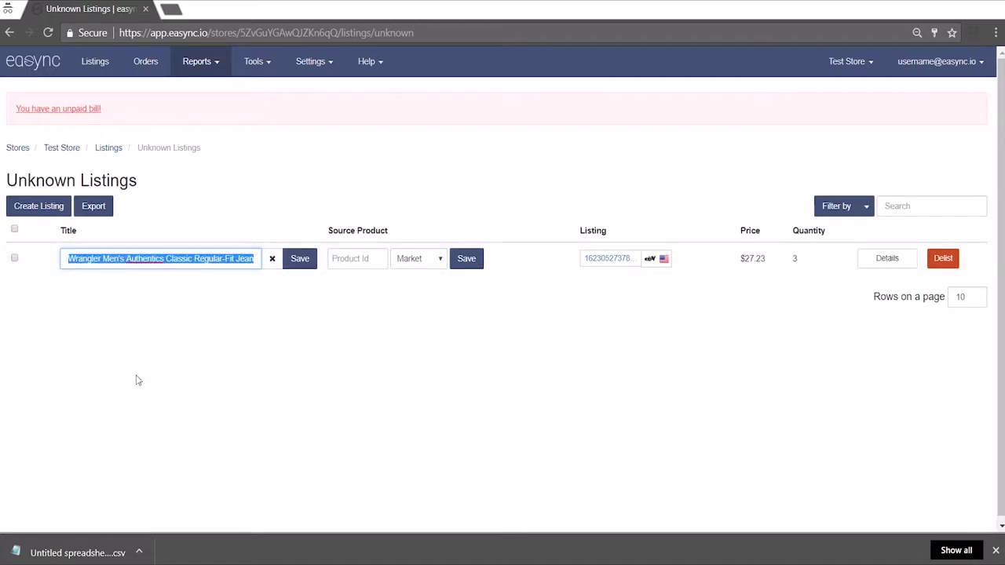
pyautogui.rightClick(162, 258)
pyautogui.click(186, 287)
# Step: Search amazon.com for the copied Wrangler Men's Authentics jean title in a new tab
pyautogui.click(181, 10)
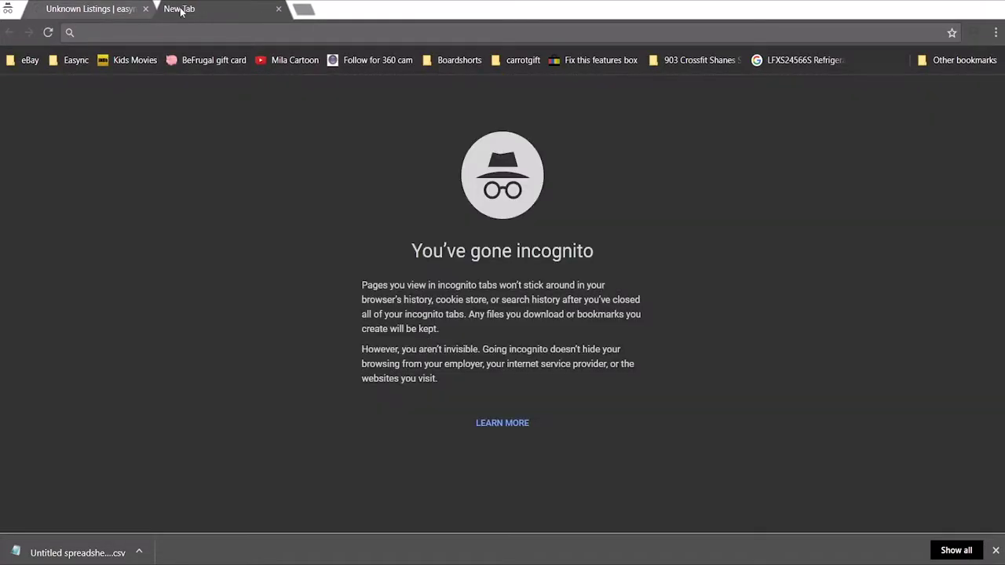
pyautogui.write('ama')
pyautogui.press('Return')
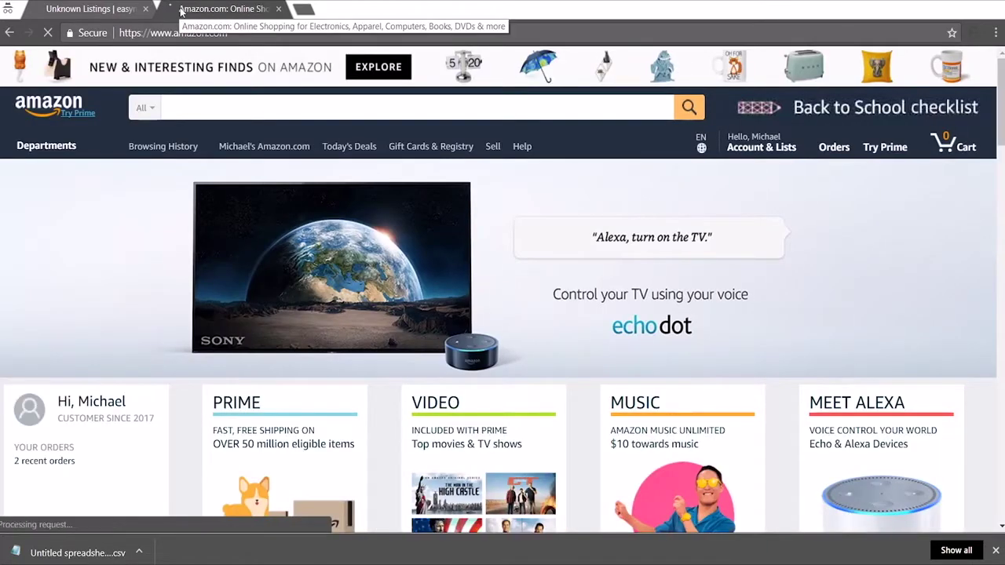
pyautogui.rightClick(200, 107)
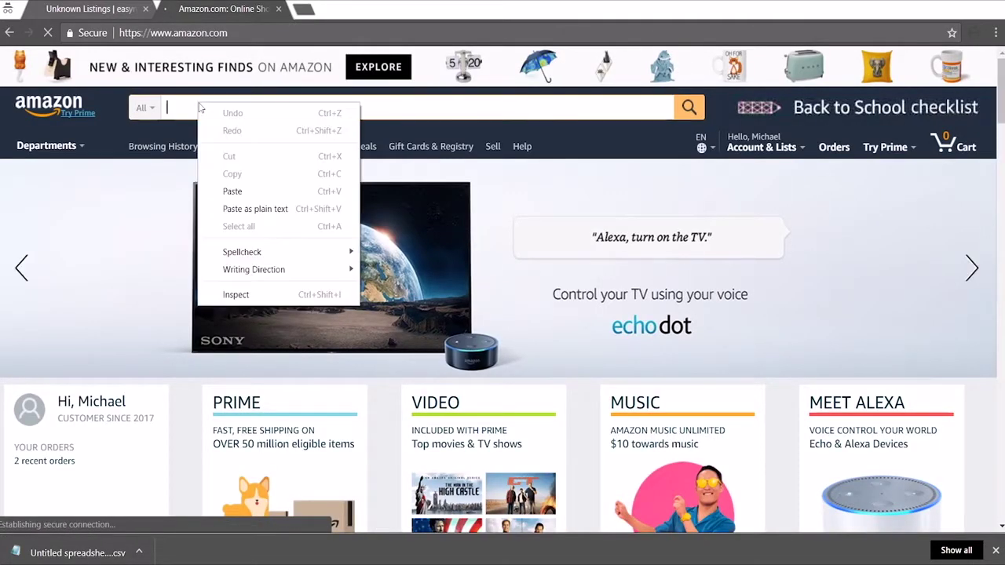
pyautogui.click(250, 197)
pyautogui.press('Return')
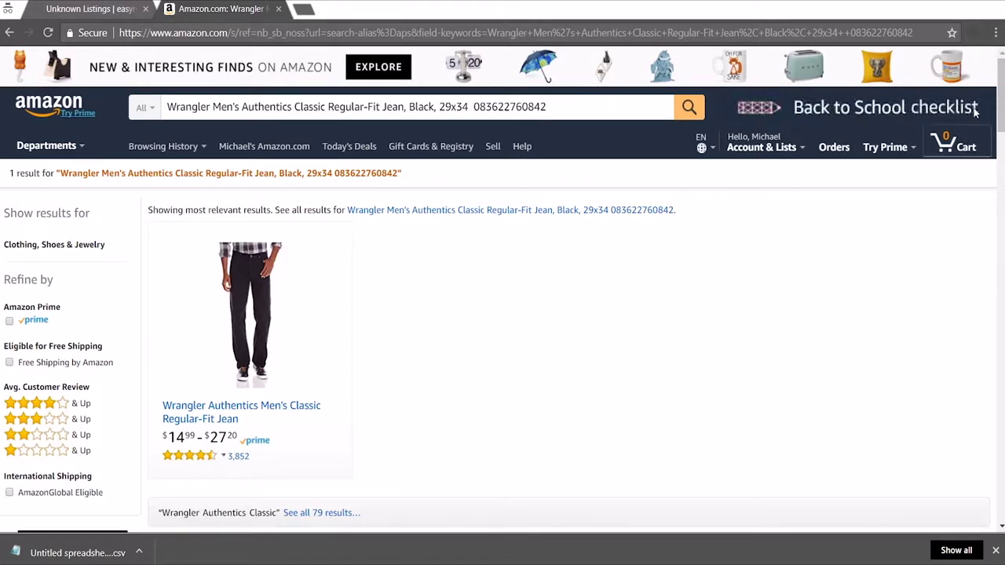
# Step: Check the easync product IDs, then open the Wrangler Authentics Men's Classic Regular-Fit Jean product page
pyautogui.click(974, 34)
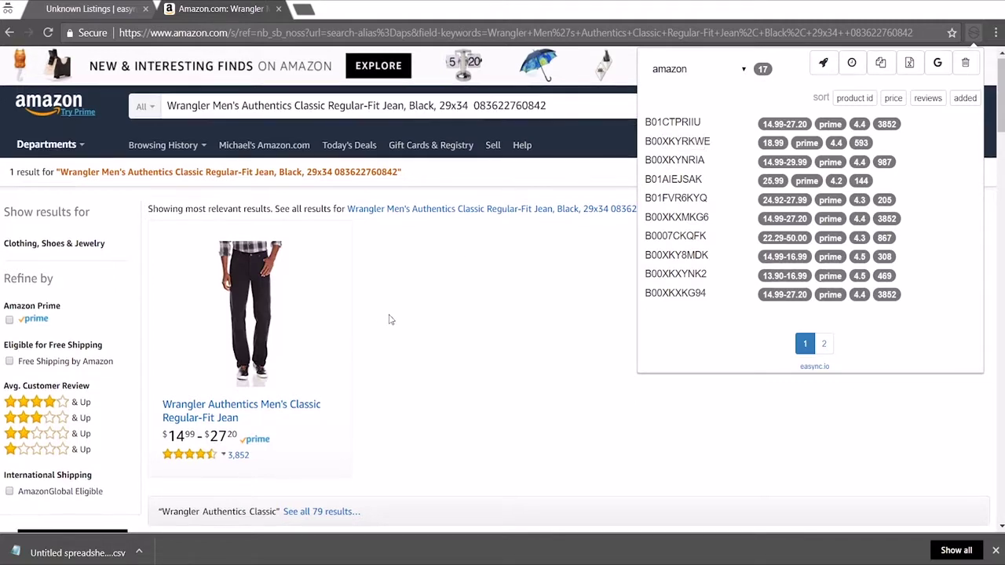
pyautogui.scroll(-1, 390, 319)
pyautogui.scroll(-1, 390, 319)
pyautogui.scroll(2, 497, 364)
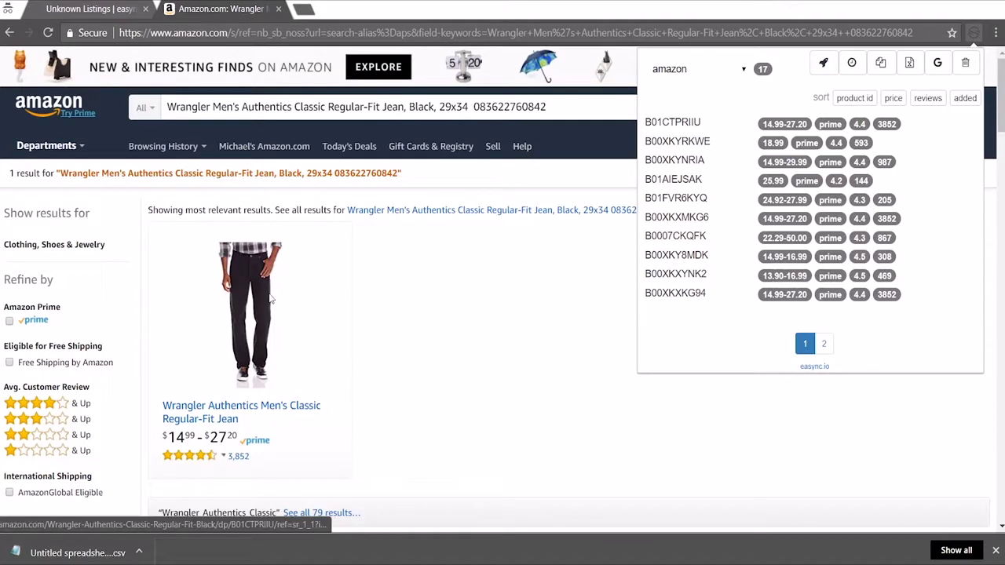
pyautogui.click(249, 302)
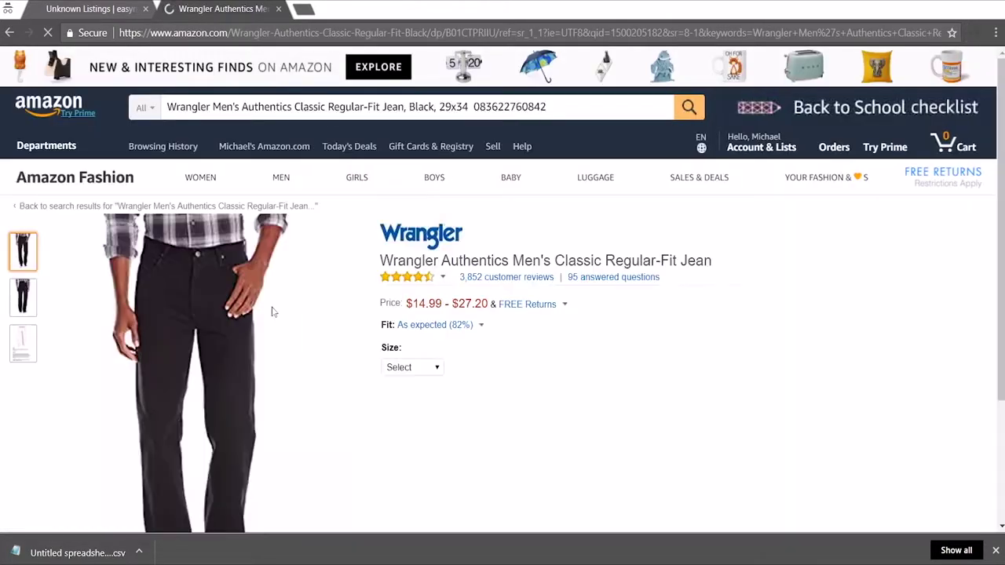
pyautogui.moveTo(229, 372)
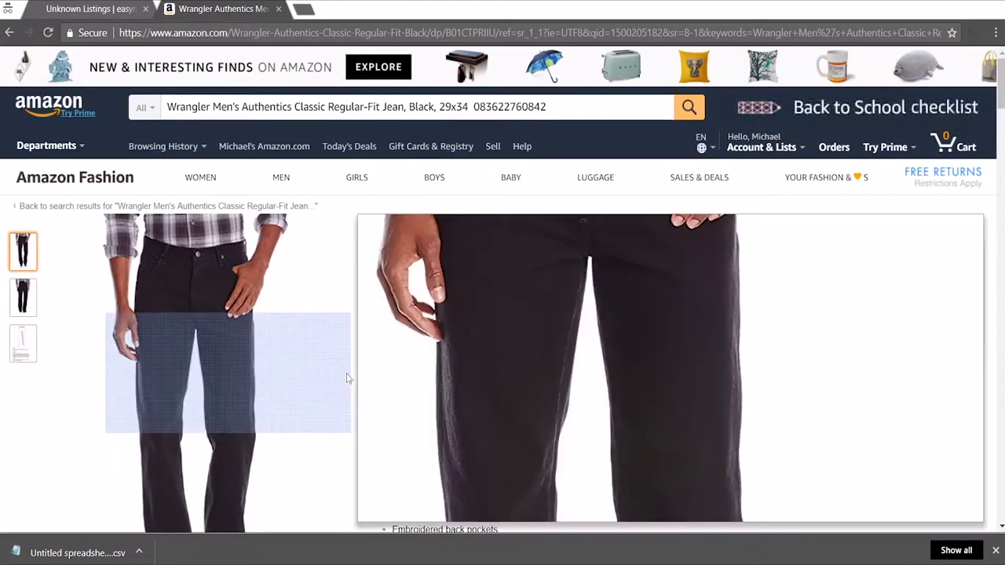
# Step: Confirm the listing's 29x34 size and choose 29W x 34L on the Amazon jean page
pyautogui.click(88, 11)
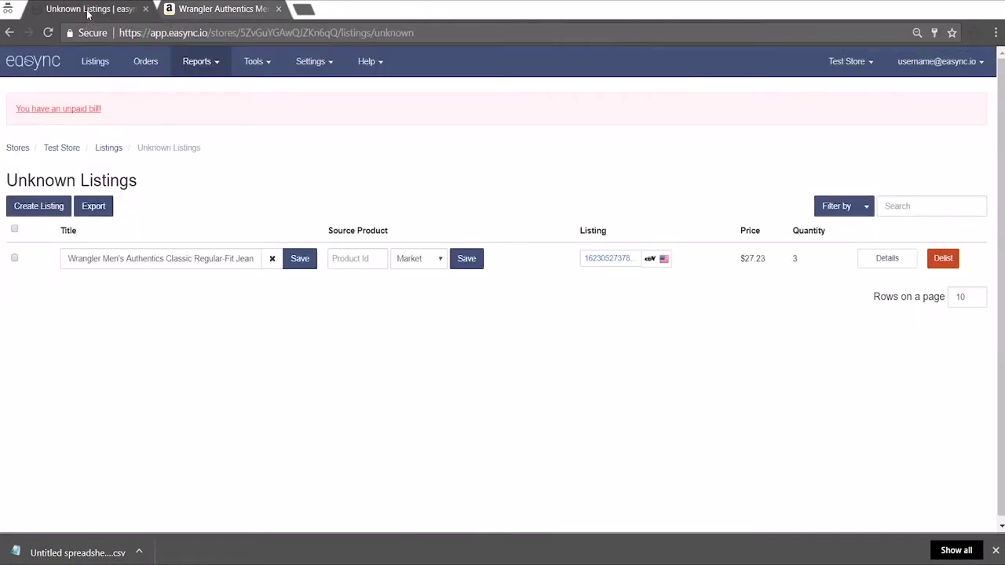
pyautogui.moveTo(207, 261); pyautogui.dragTo(272, 264)
pyautogui.click(174, 266)
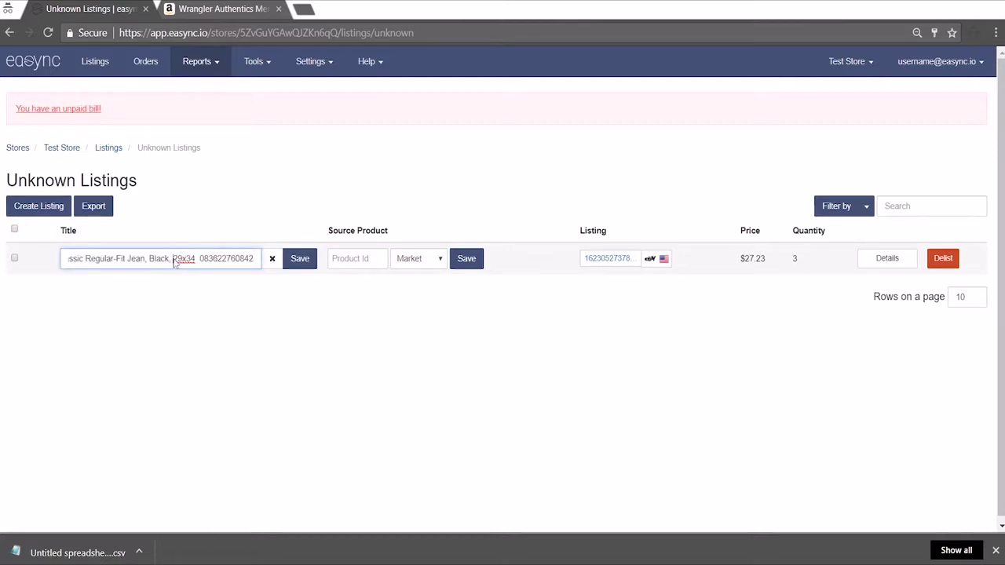
pyautogui.doubleClick(176, 260)
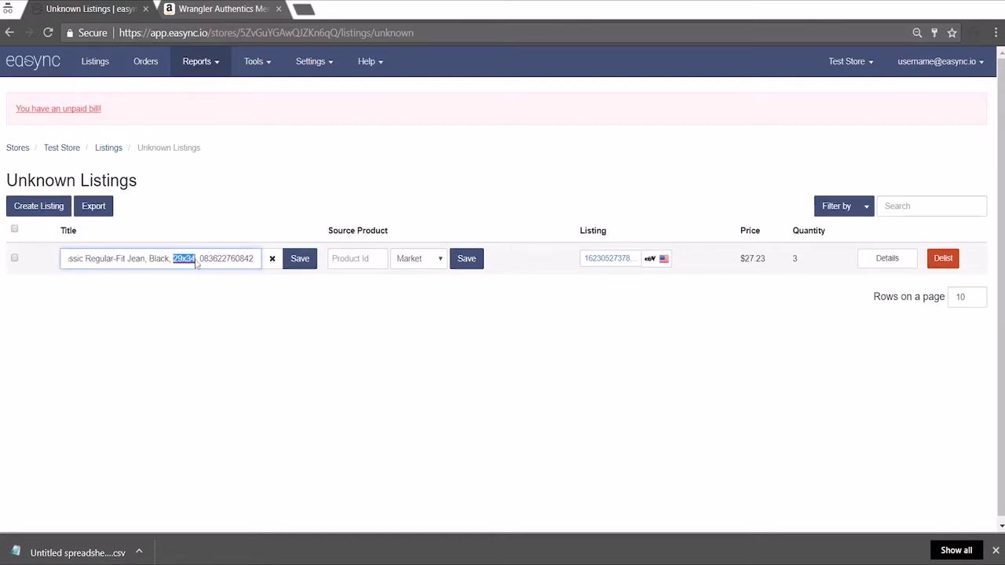
pyautogui.click(222, 10)
pyautogui.click(429, 367)
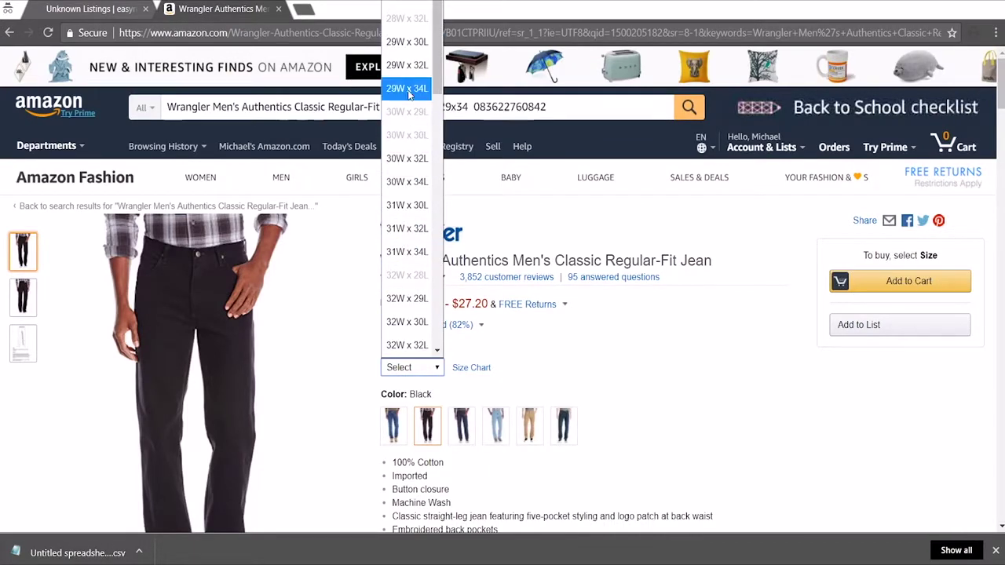
pyautogui.click(407, 89)
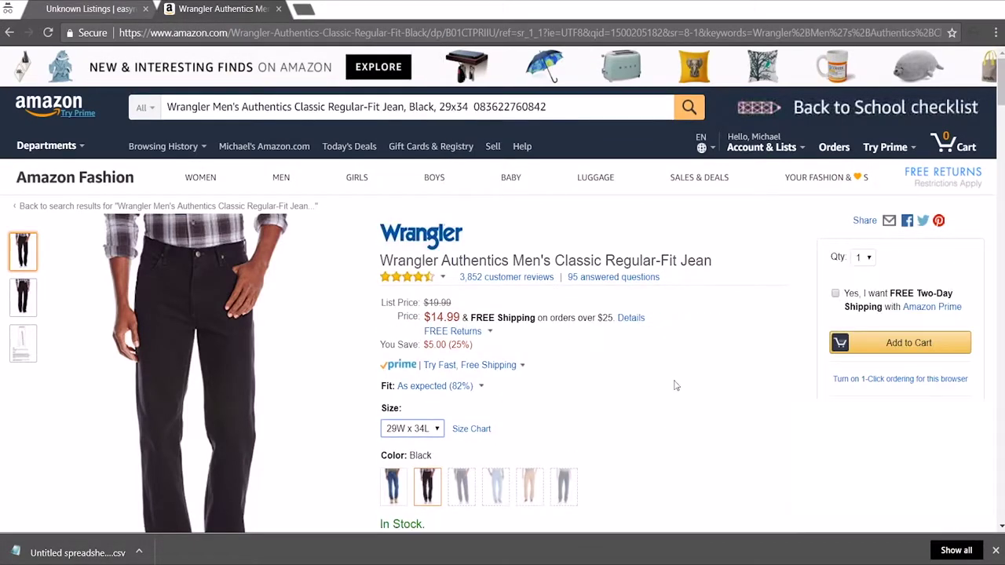
# Step: Copy the 29W x 34L jean's ASIN B01CTPRIIU from the easync extension
pyautogui.click(974, 33)
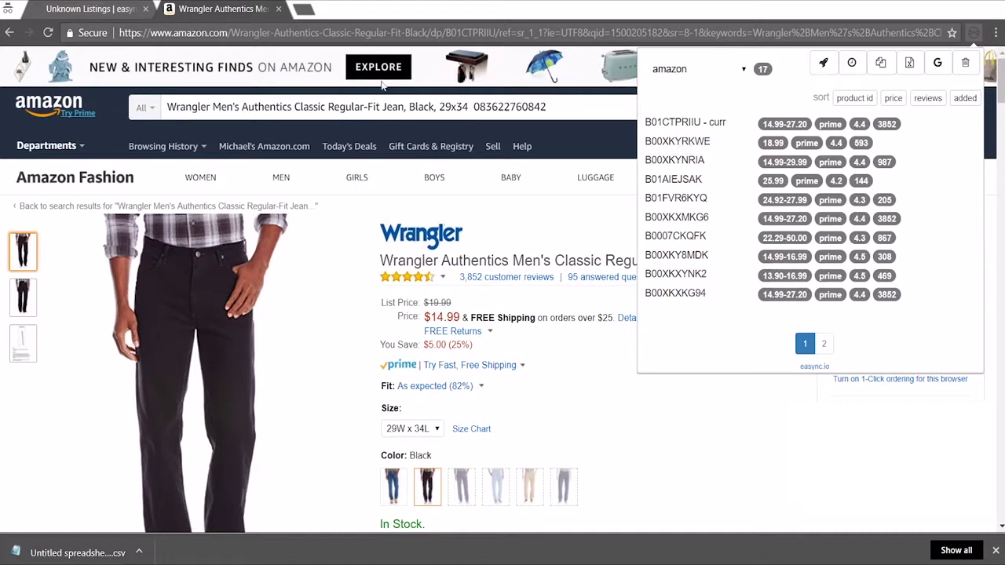
pyautogui.doubleClick(495, 33)
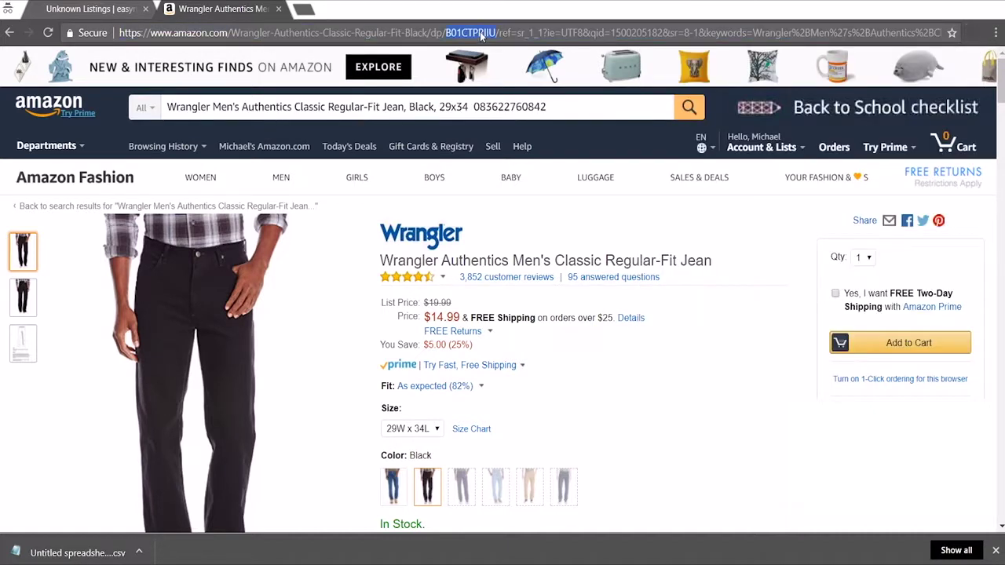
pyautogui.click(975, 33)
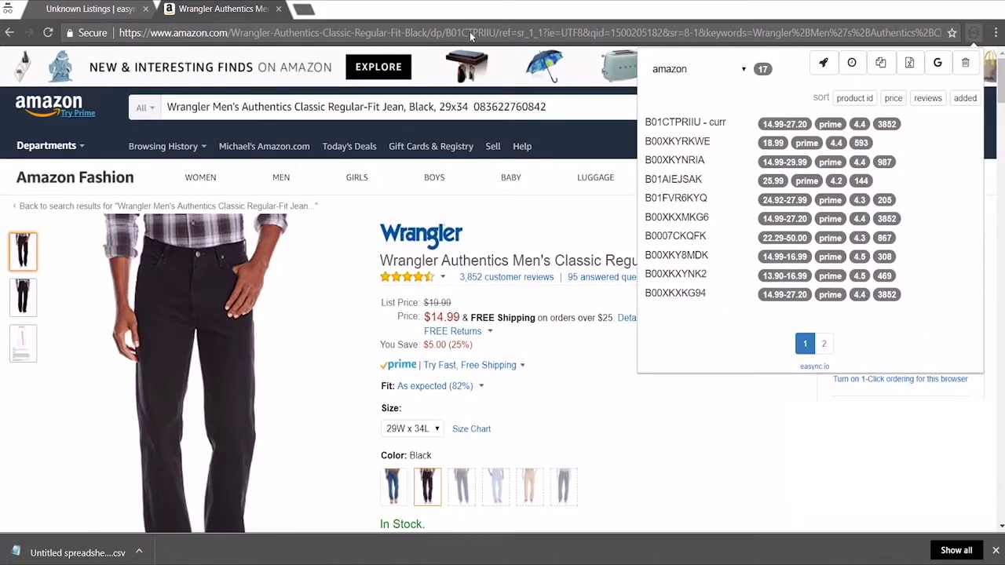
pyautogui.doubleClick(662, 123)
pyautogui.hotkey('ctrl', 'c')
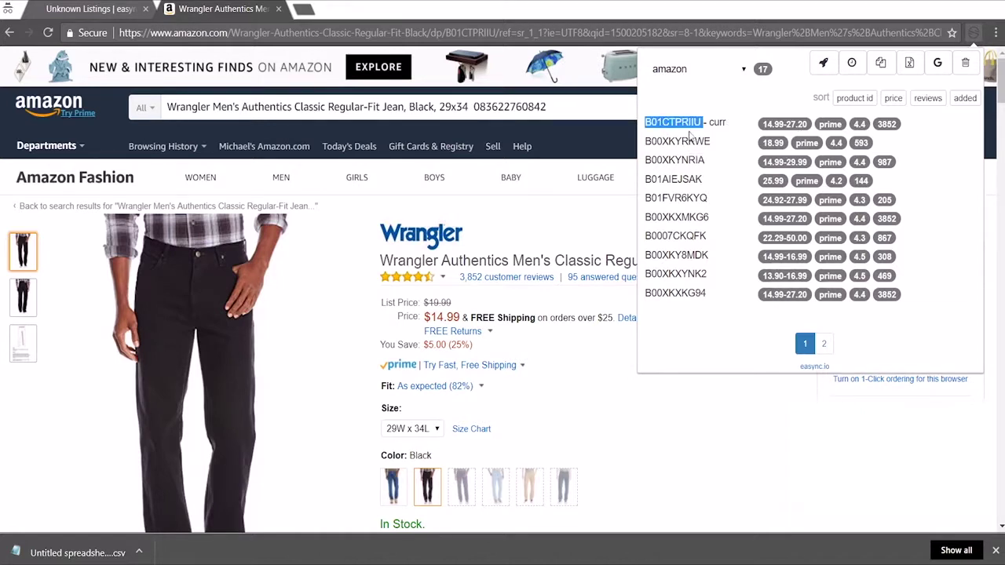
pyautogui.rightClick(689, 134)
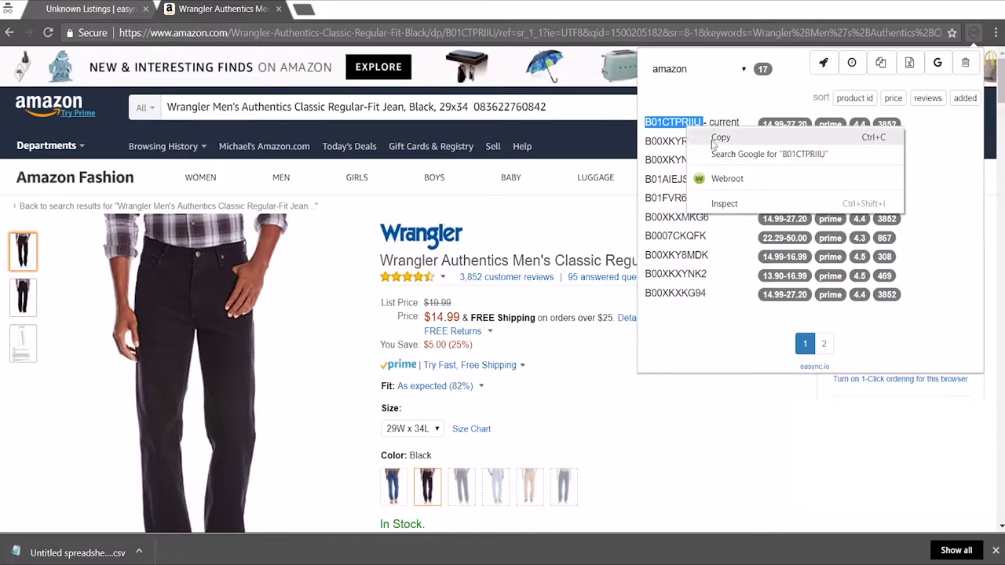
pyautogui.click(722, 138)
# Step: Enter B01CTPRIIU as the listing's Product Id, set Market to amazon.com, and save
pyautogui.click(93, 8)
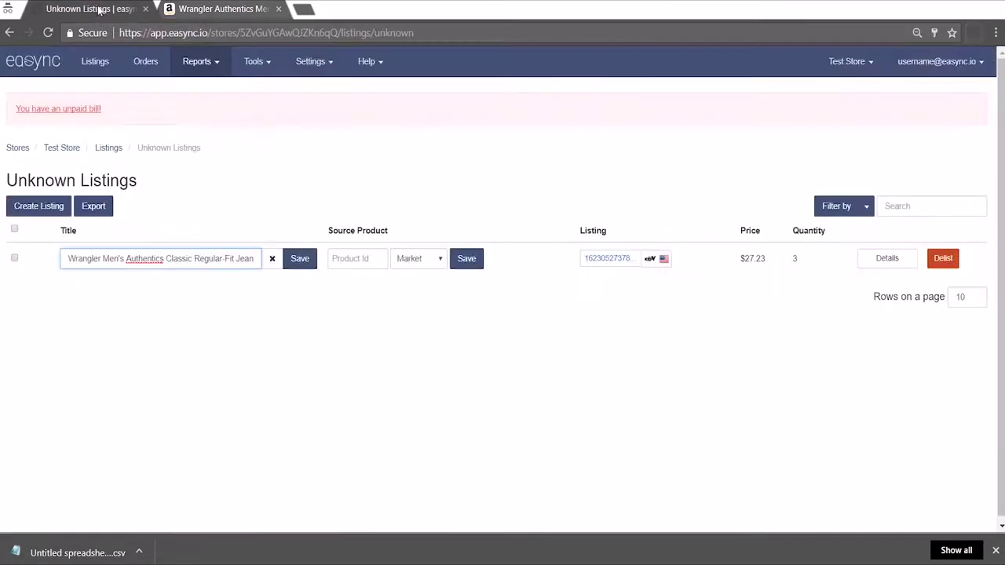
pyautogui.click(358, 267)
pyautogui.rightClick(358, 267)
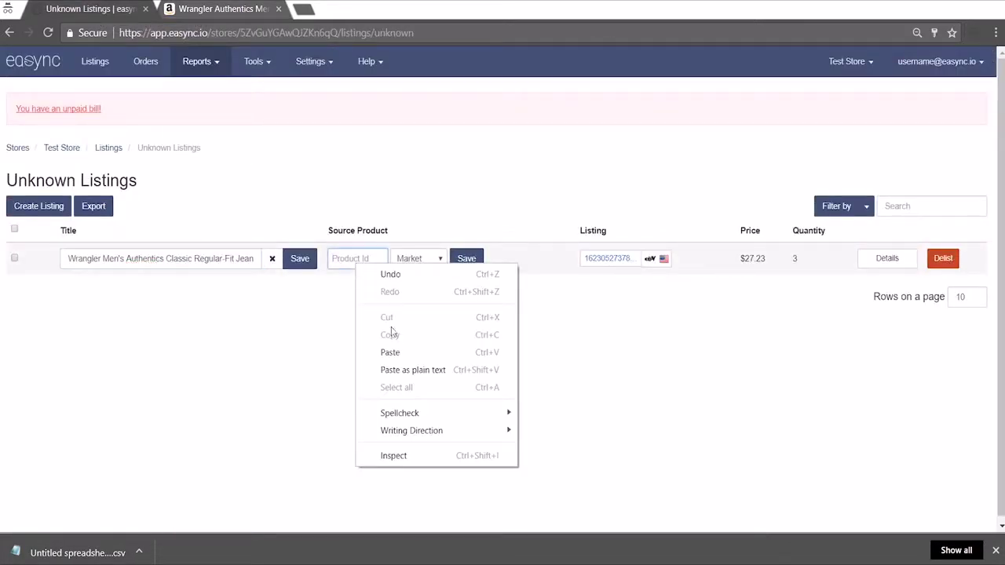
pyautogui.click(394, 353)
pyautogui.click(425, 258)
pyautogui.click(476, 336)
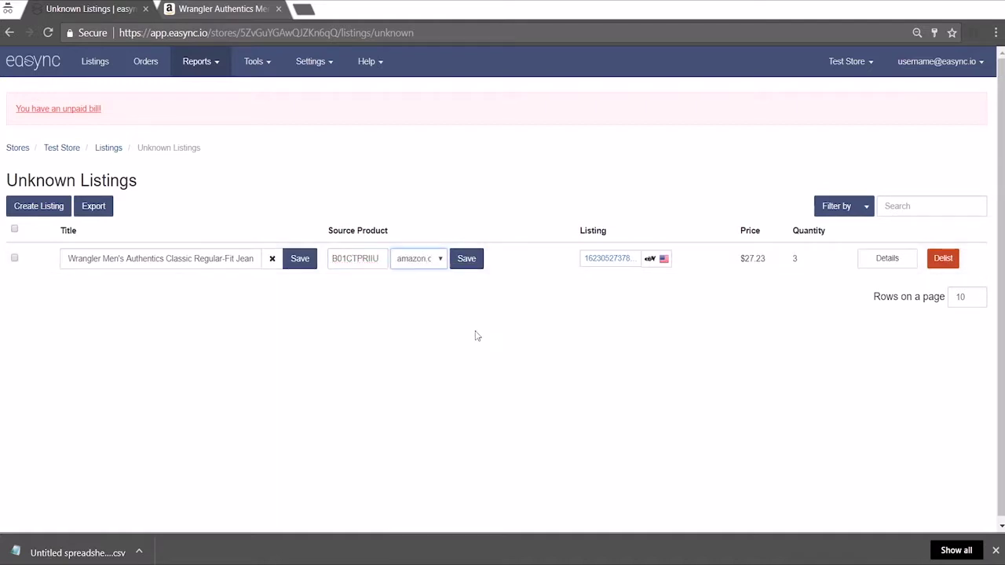
pyautogui.click(466, 258)
pyautogui.scroll(-1, 558, 370)
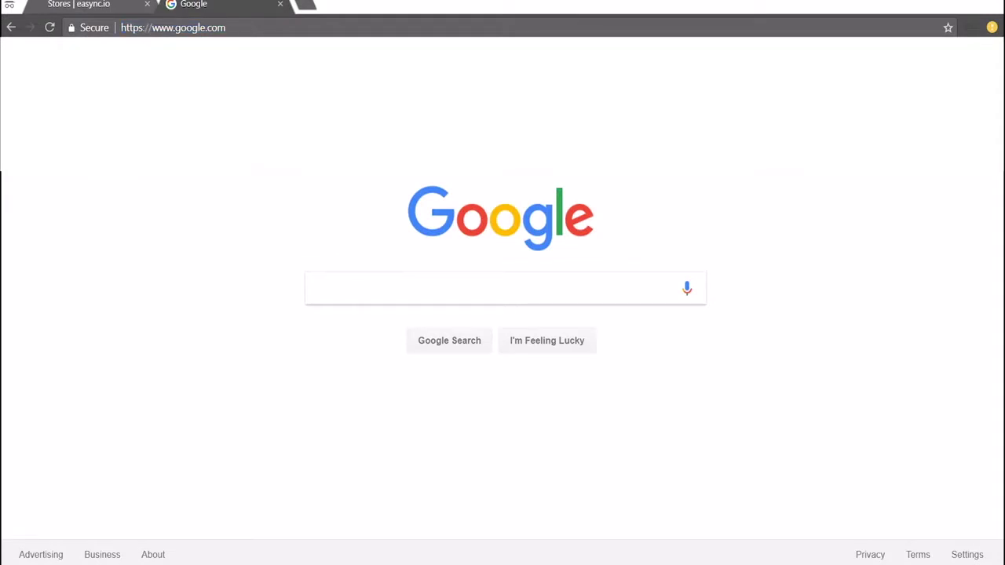
# Step: Go to docs.google.com/spreadsheets and create a blank Untitled spreadsheet
pyautogui.write('docs.google.com/spreadsheets')
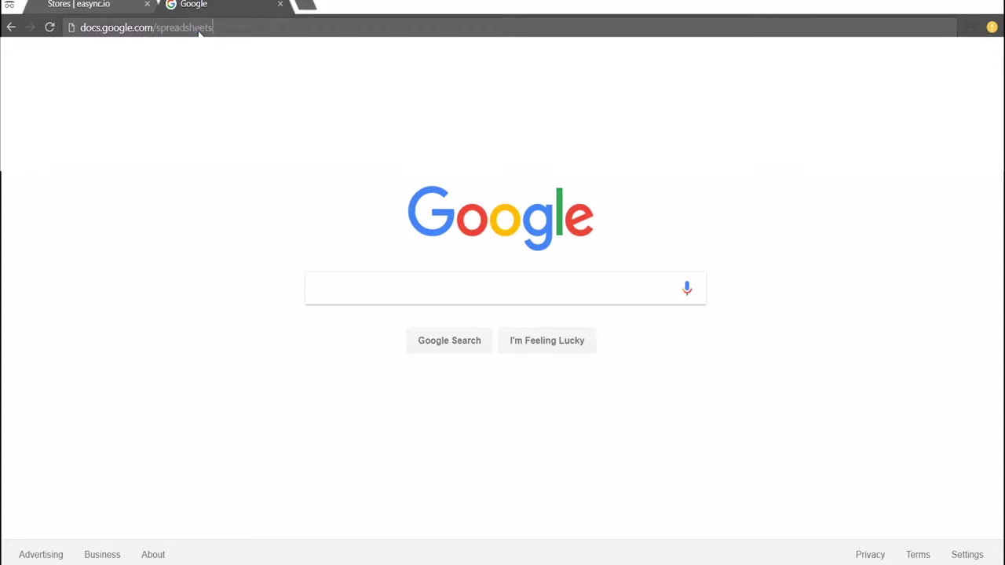
pyautogui.press('Return')
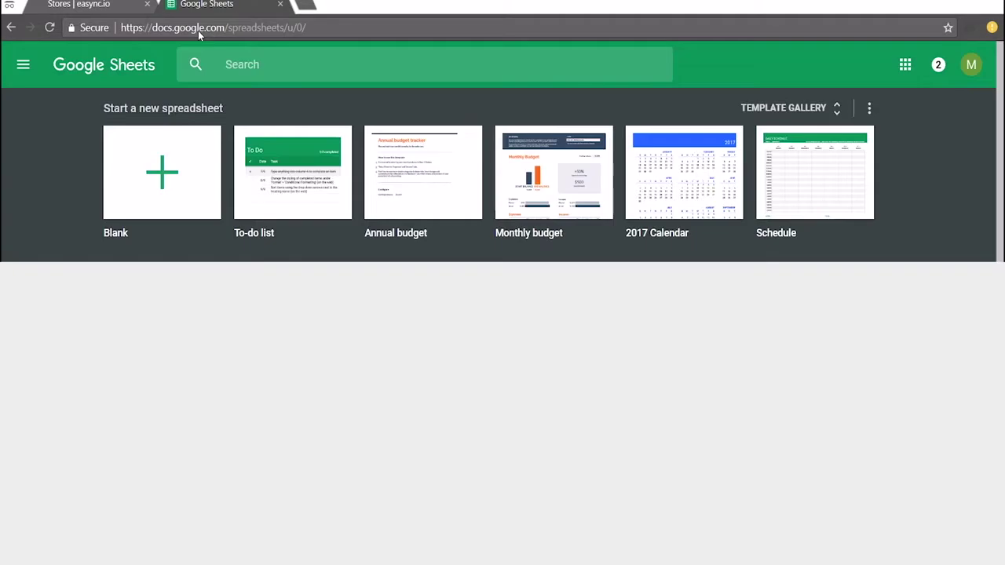
pyautogui.click(171, 175)
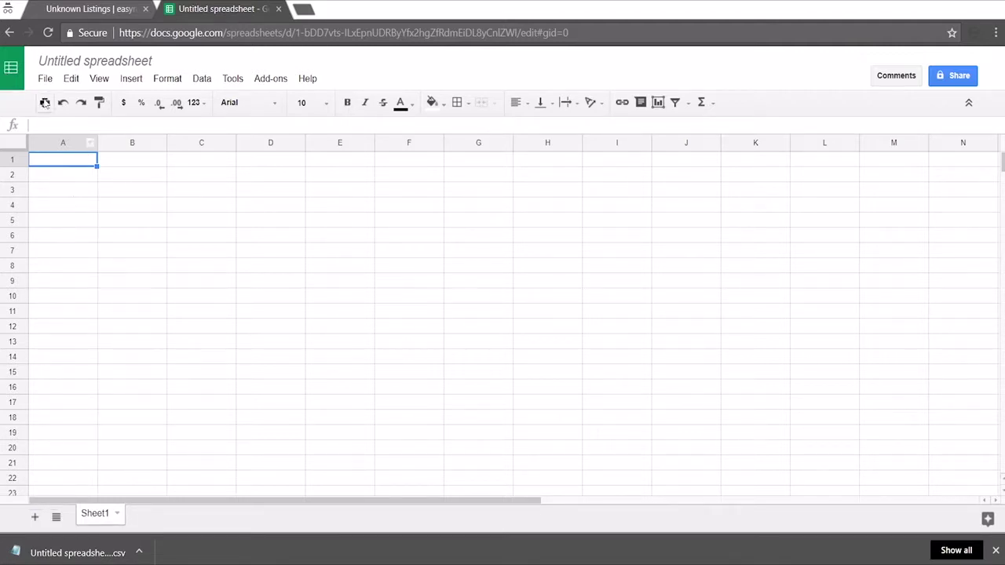
pyautogui.click(44, 78)
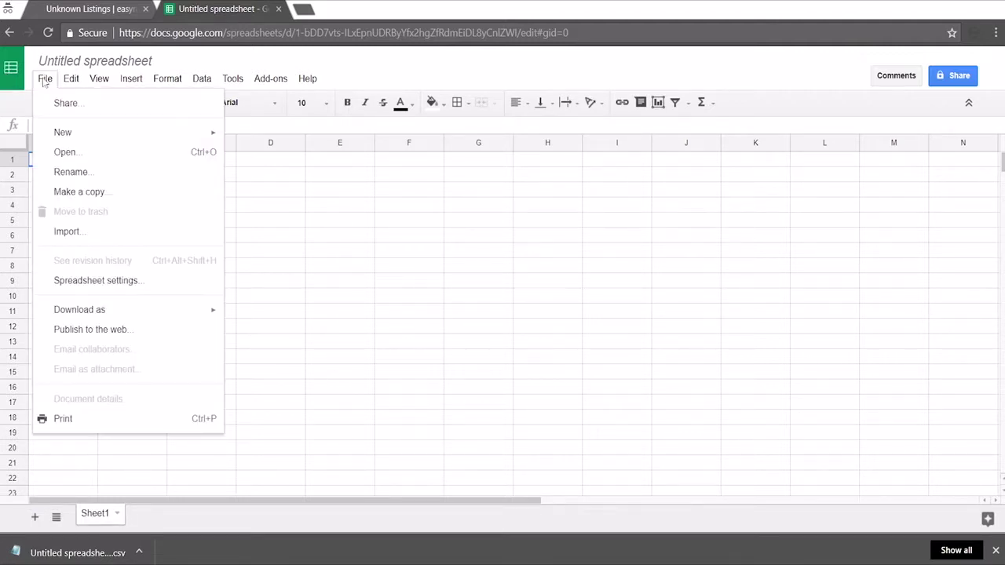
# Step: Import the downloaded listings CSV via File > Import, replacing the current sheet
pyautogui.click(86, 231)
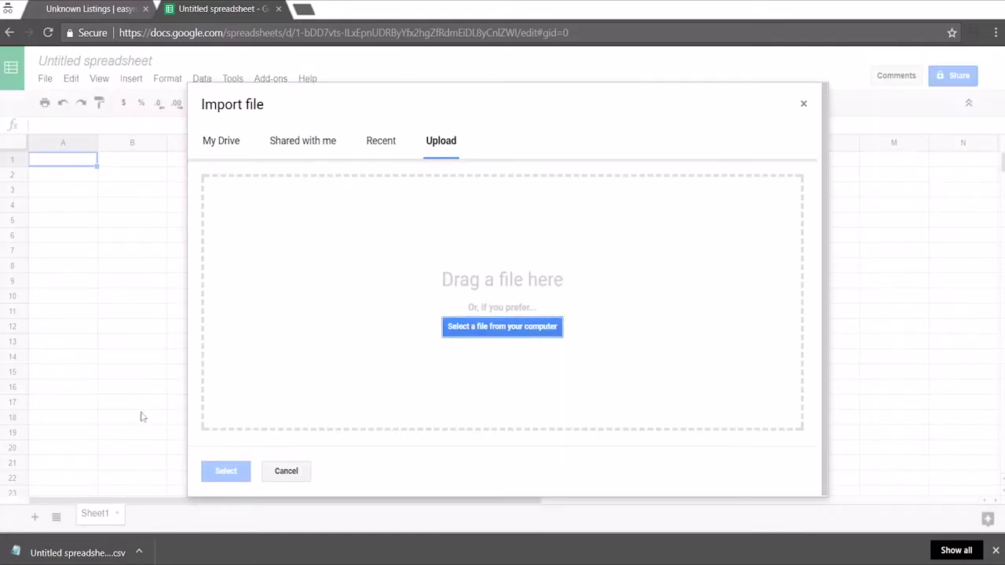
pyautogui.moveTo(78, 552); pyautogui.dragTo(328, 307)
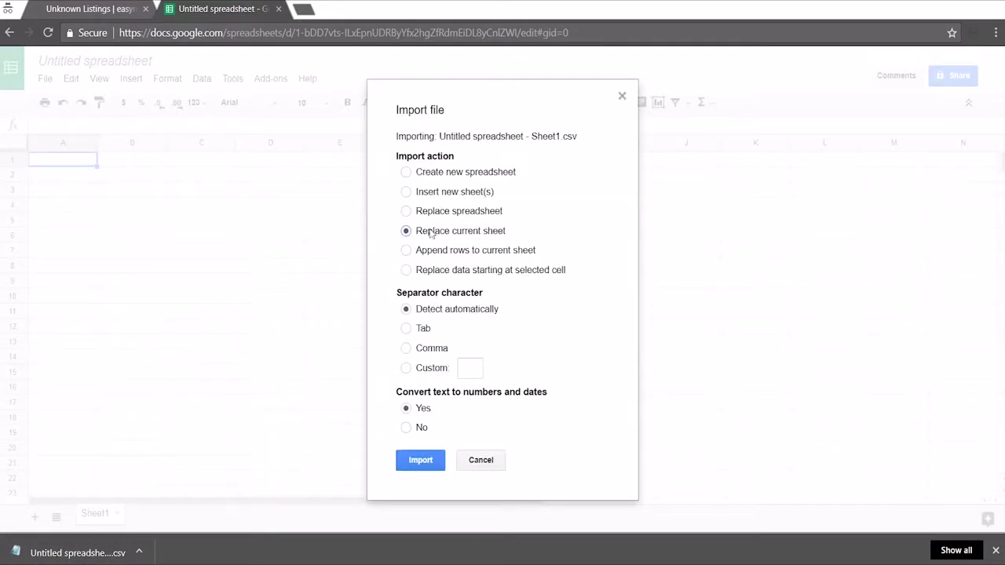
pyautogui.click(420, 464)
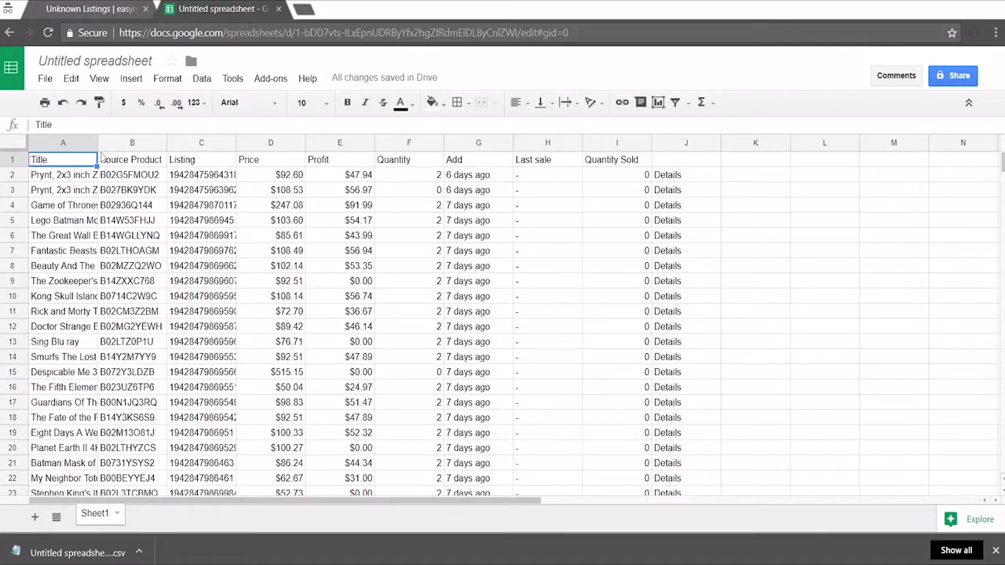
# Step: Delete the Title column, then columns C–I, leaving Source Product and Listing
pyautogui.click(391, 331)
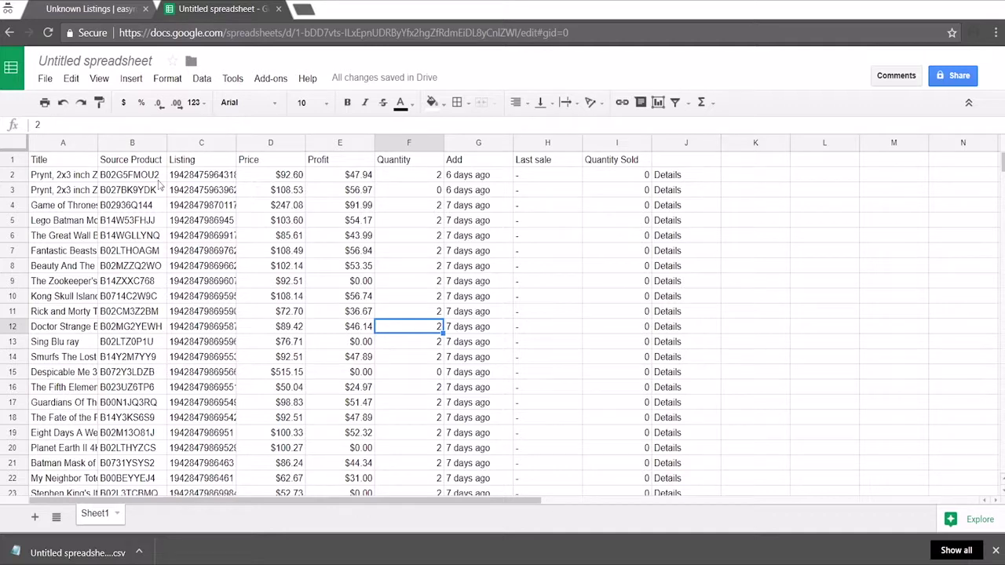
pyautogui.rightClick(77, 143)
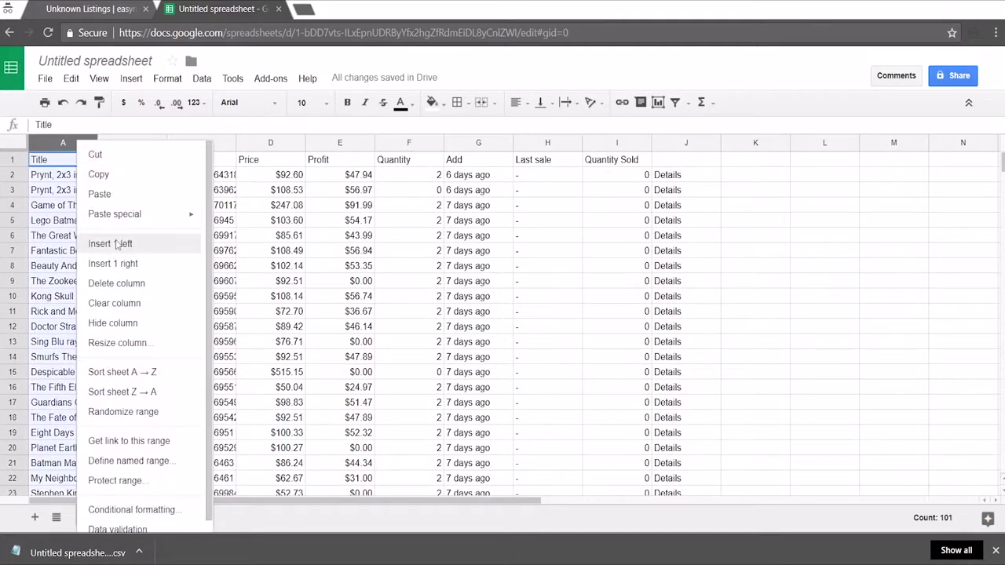
pyautogui.click(124, 290)
pyautogui.moveTo(201, 143); pyautogui.dragTo(598, 144)
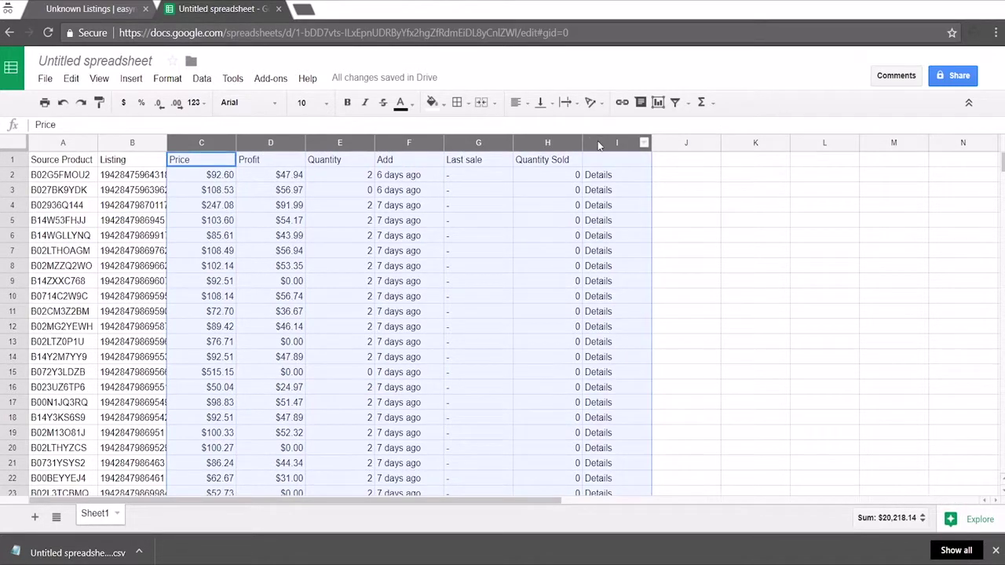
pyautogui.rightClick(598, 142)
pyautogui.click(628, 284)
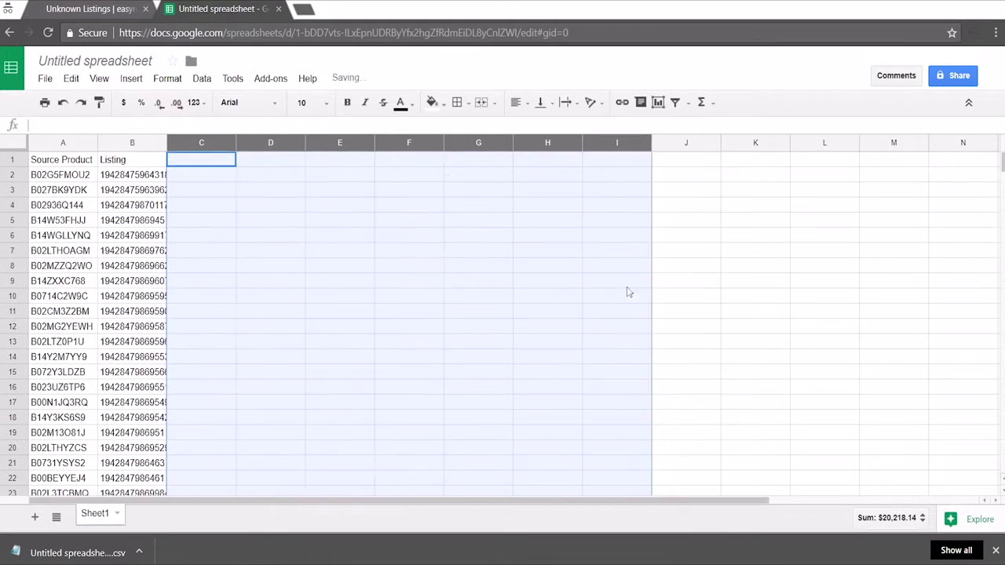
pyautogui.click(354, 268)
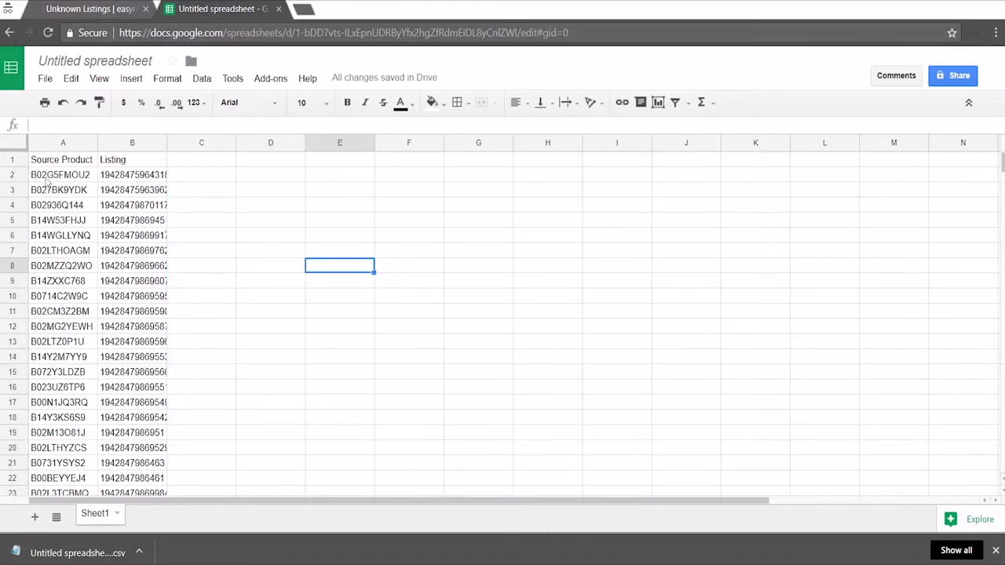
pyautogui.click(149, 181)
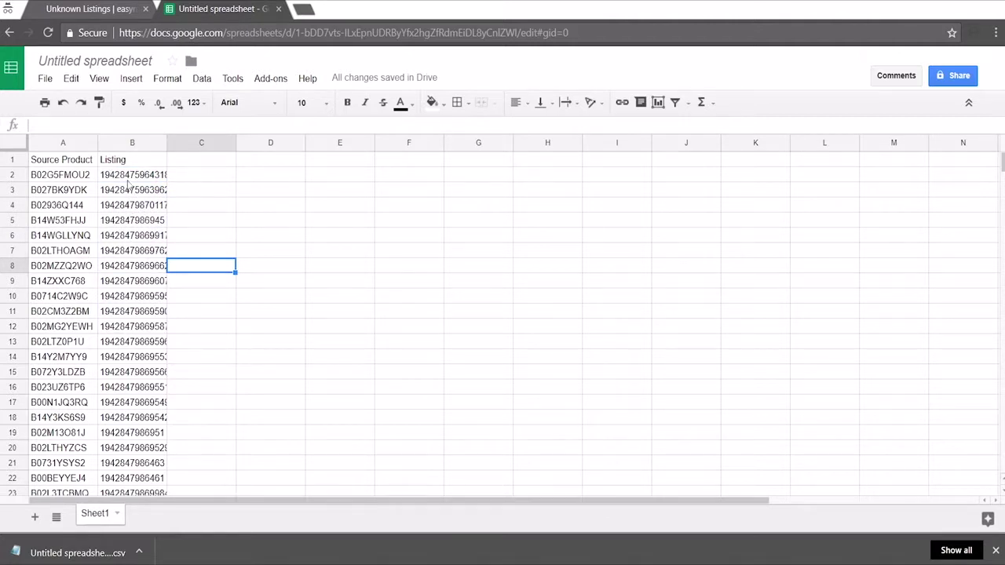
pyautogui.click(123, 142)
# Step: Drag the Listing column into column A, ahead of Source Product
pyautogui.click(216, 222)
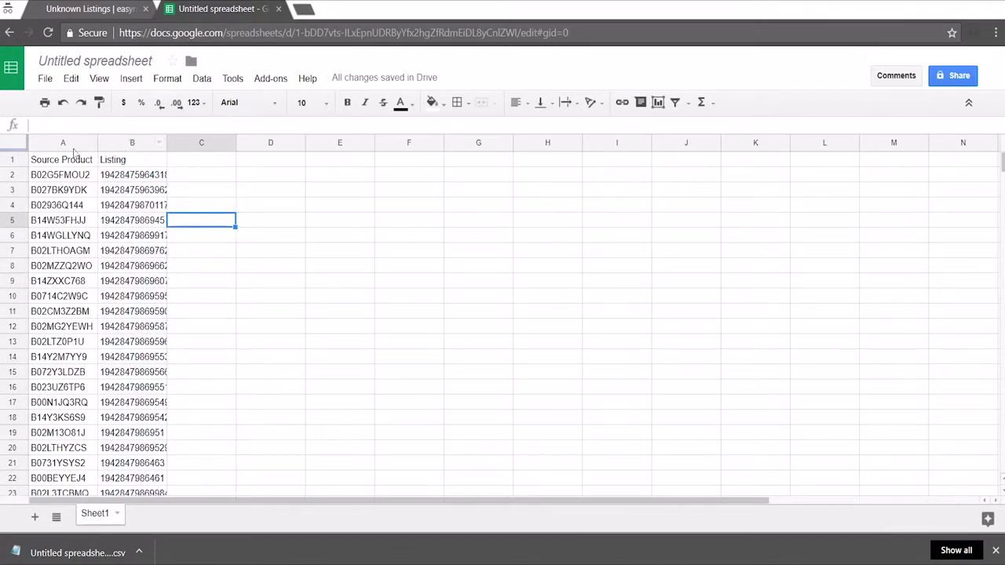
pyautogui.click(126, 147)
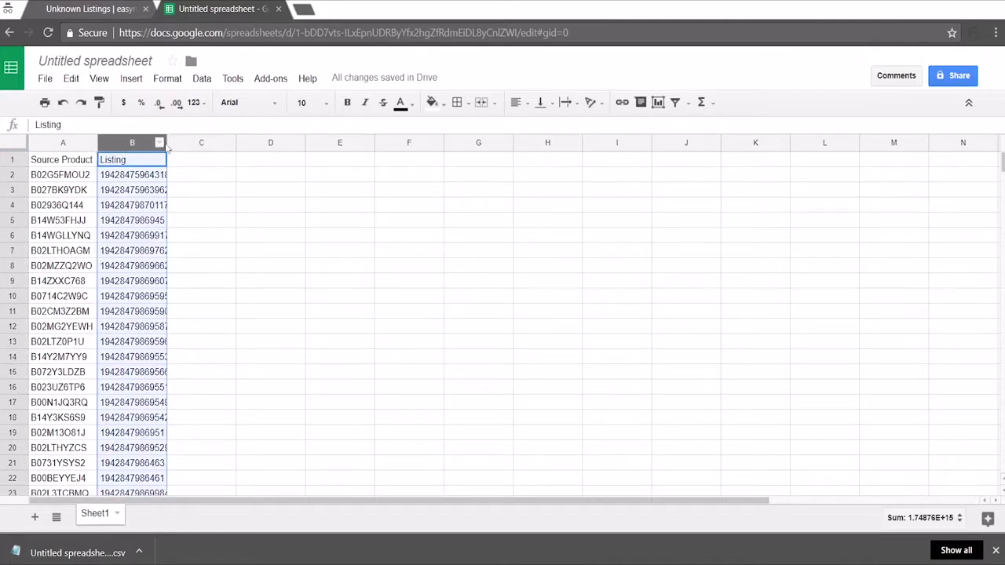
pyautogui.click(190, 193)
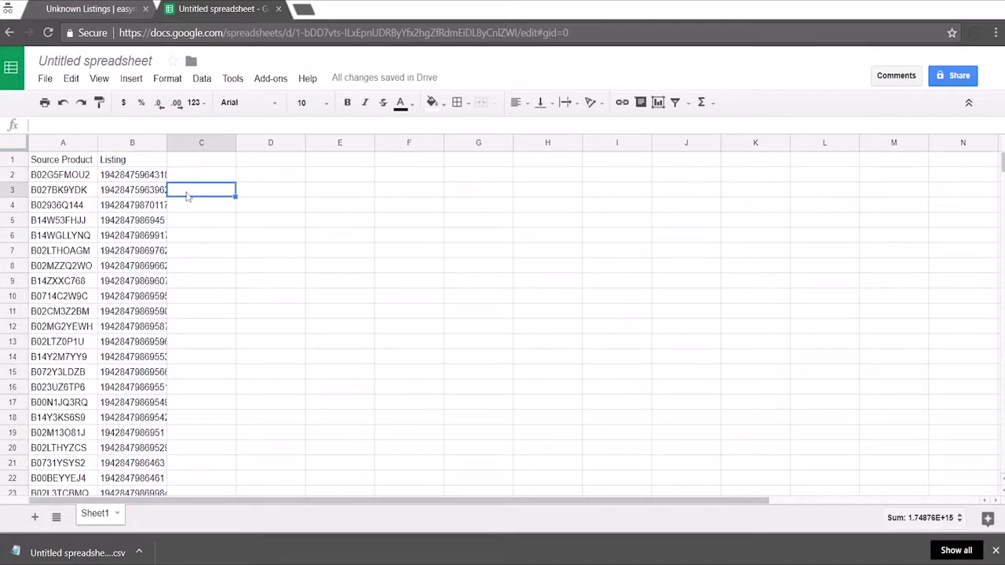
pyautogui.click(123, 143)
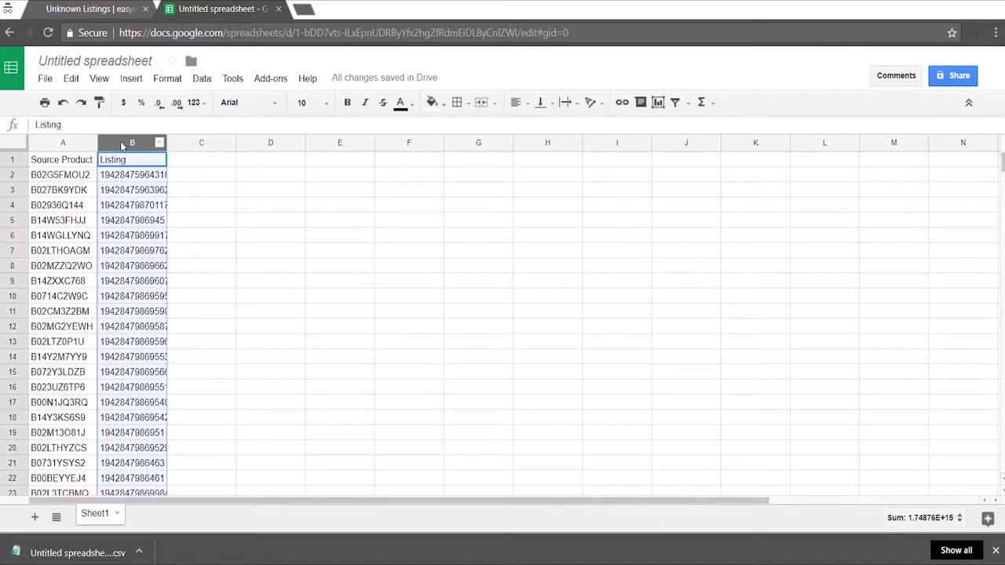
pyautogui.moveTo(121, 144); pyautogui.dragTo(39, 149)
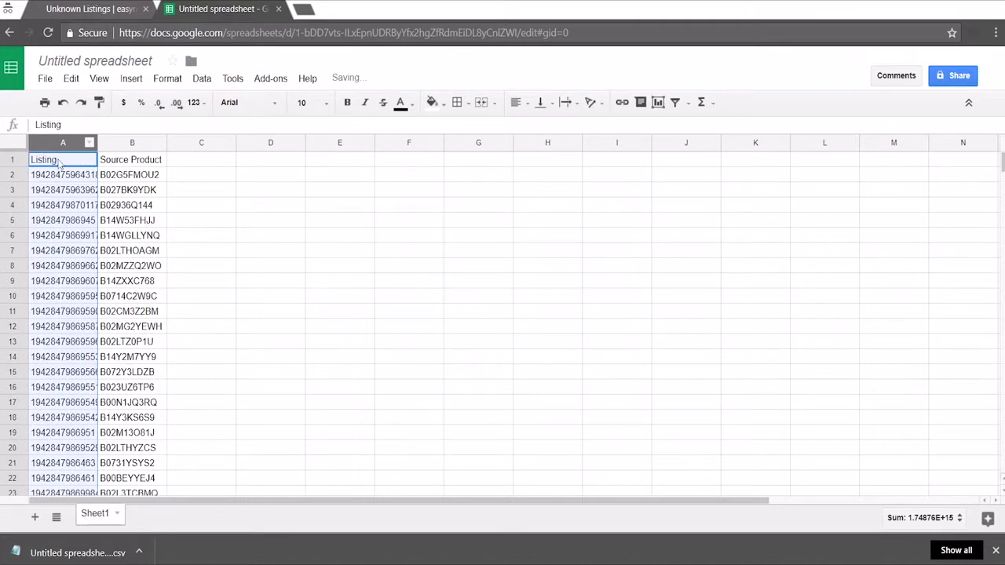
pyautogui.click(59, 161)
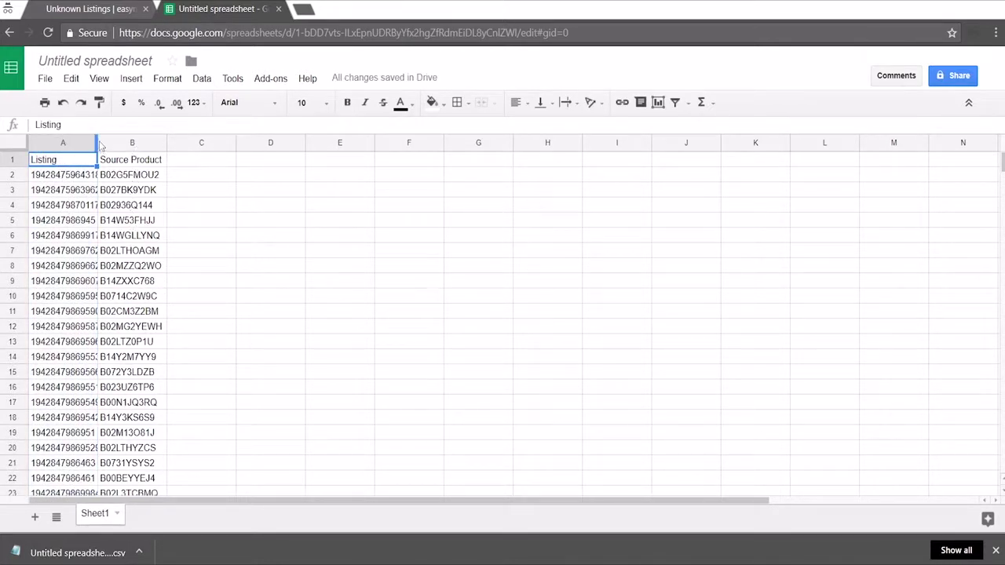
pyautogui.click(71, 142)
pyautogui.moveTo(73, 142); pyautogui.dragTo(343, 138)
pyautogui.click(411, 142)
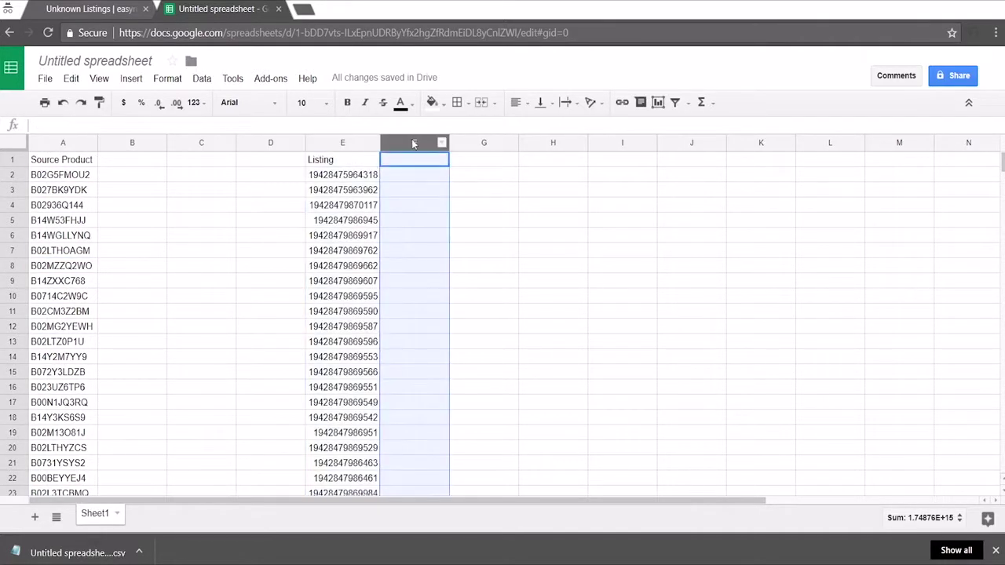
pyautogui.click(343, 142)
pyautogui.moveTo(343, 142); pyautogui.dragTo(32, 142)
pyautogui.click(280, 197)
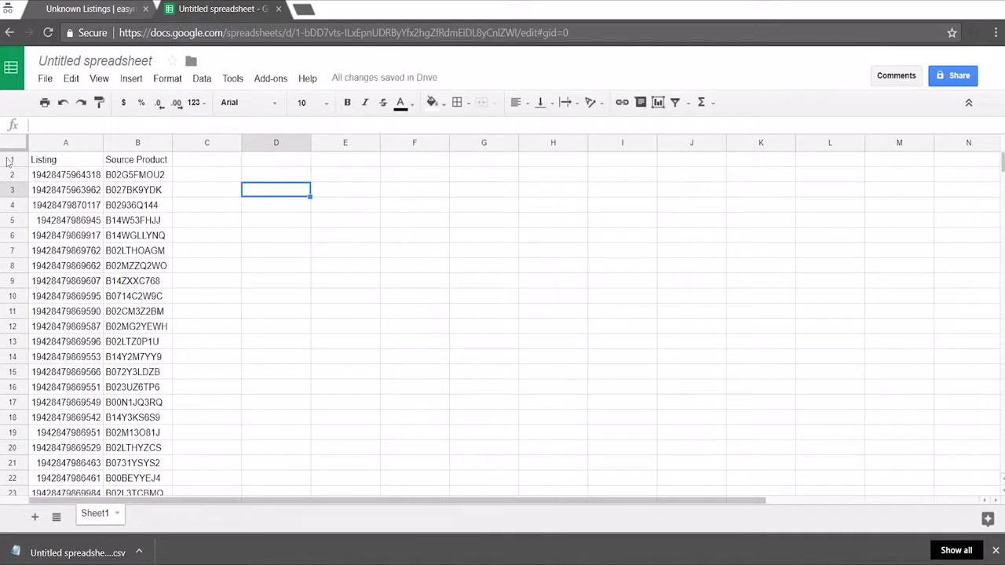
# Step: Delete row 1 holding the Listing and Source Product headers
pyautogui.press('Up')
pyautogui.press('Left')
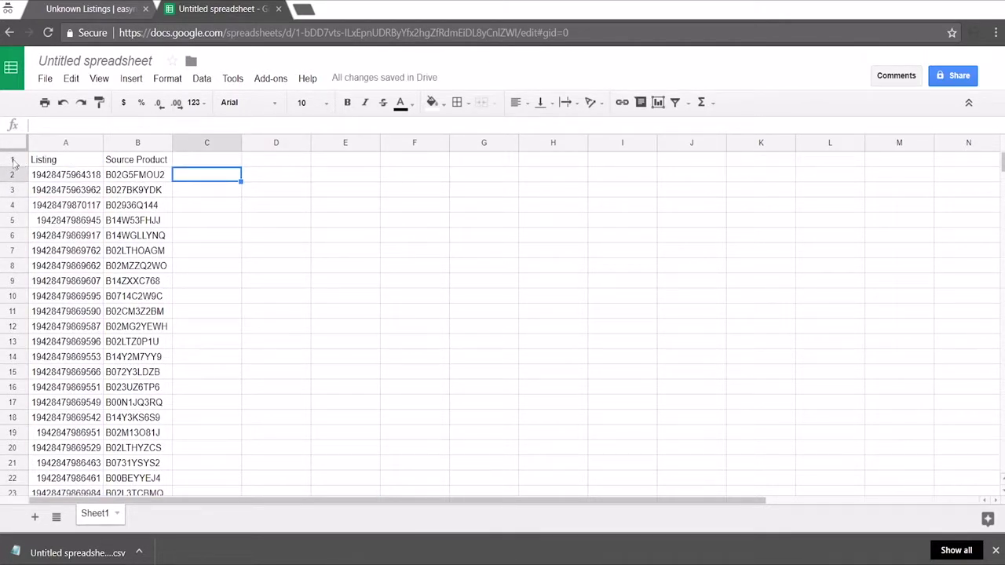
pyautogui.click(55, 163)
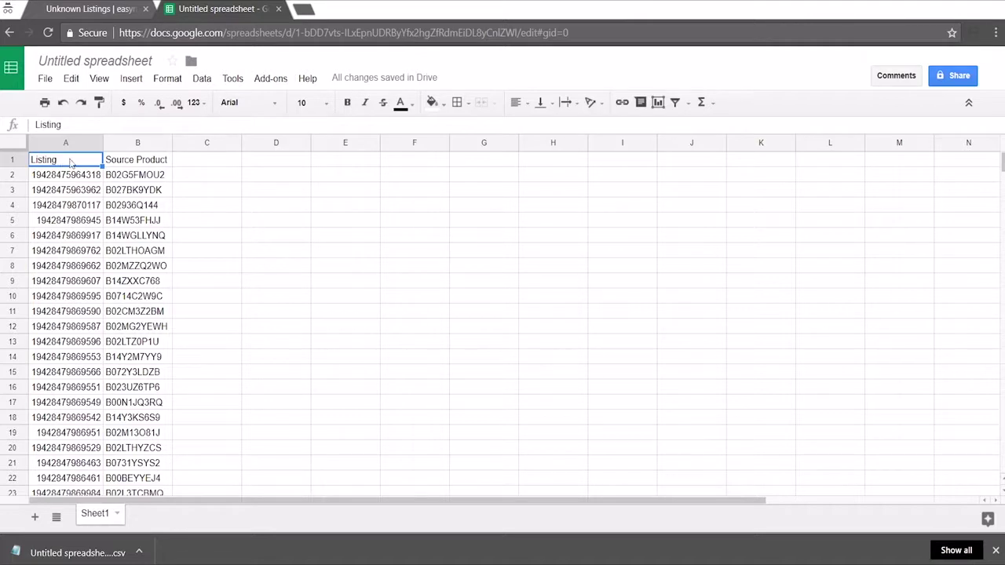
pyautogui.click(134, 162)
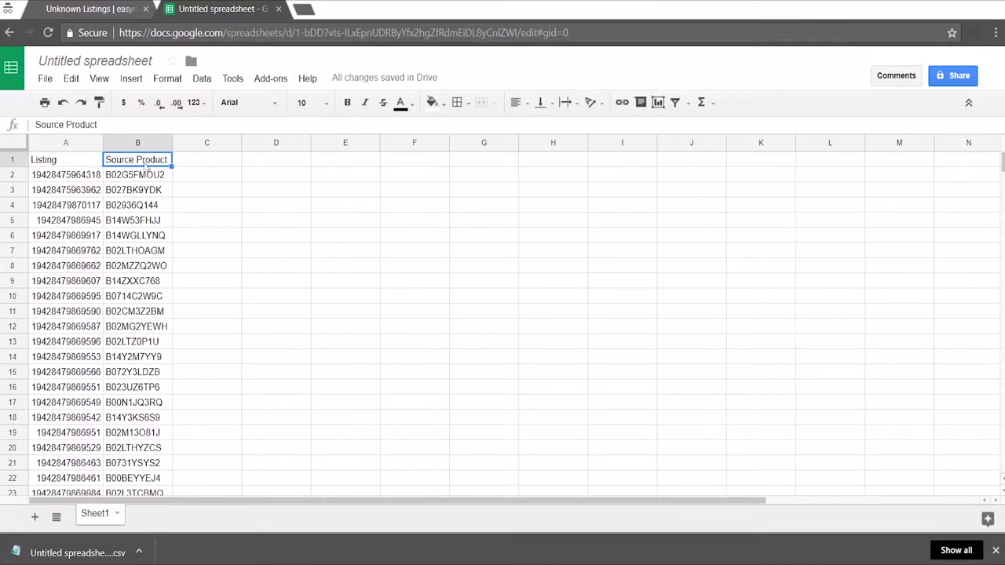
pyautogui.click(14, 163)
pyautogui.rightClick(14, 162)
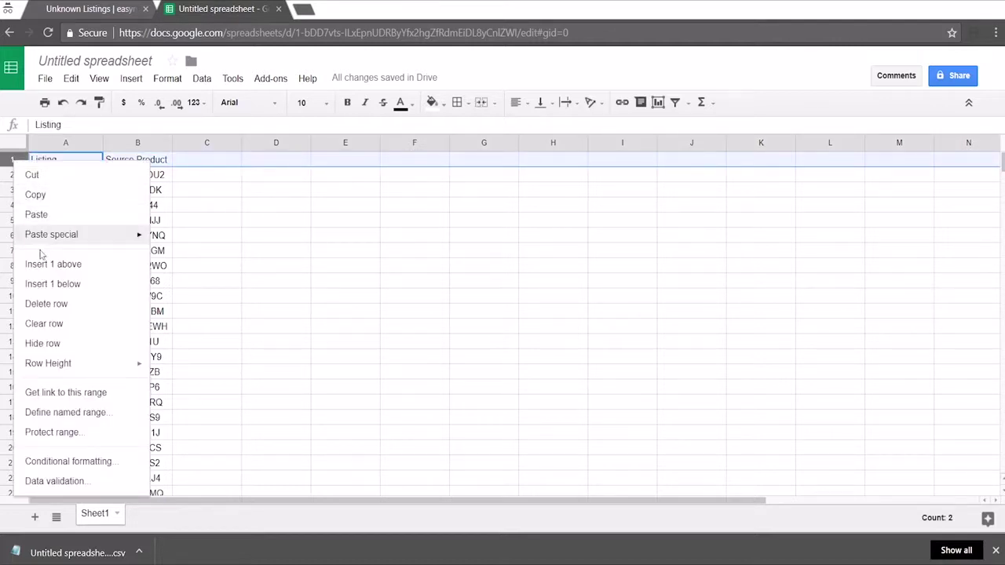
pyautogui.click(46, 304)
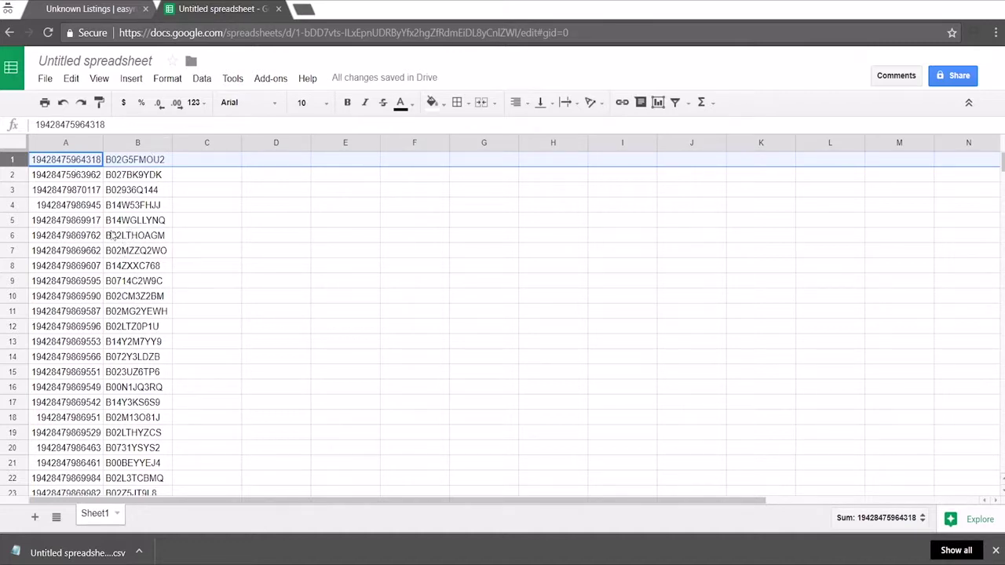
pyautogui.click(78, 177)
pyautogui.scroll(-5, 69, 230)
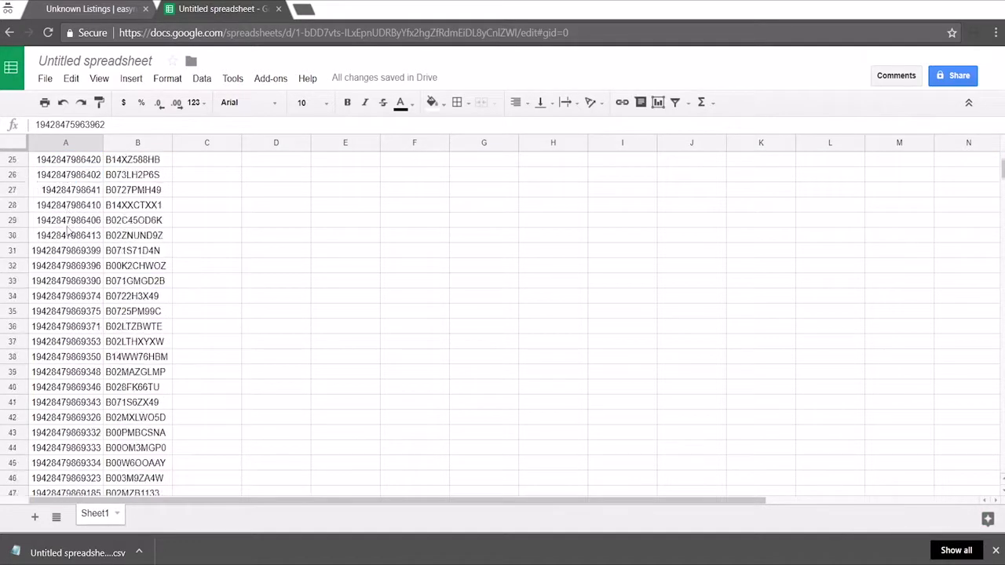
pyautogui.scroll(-13, 68, 230)
pyautogui.scroll(18, 67, 243)
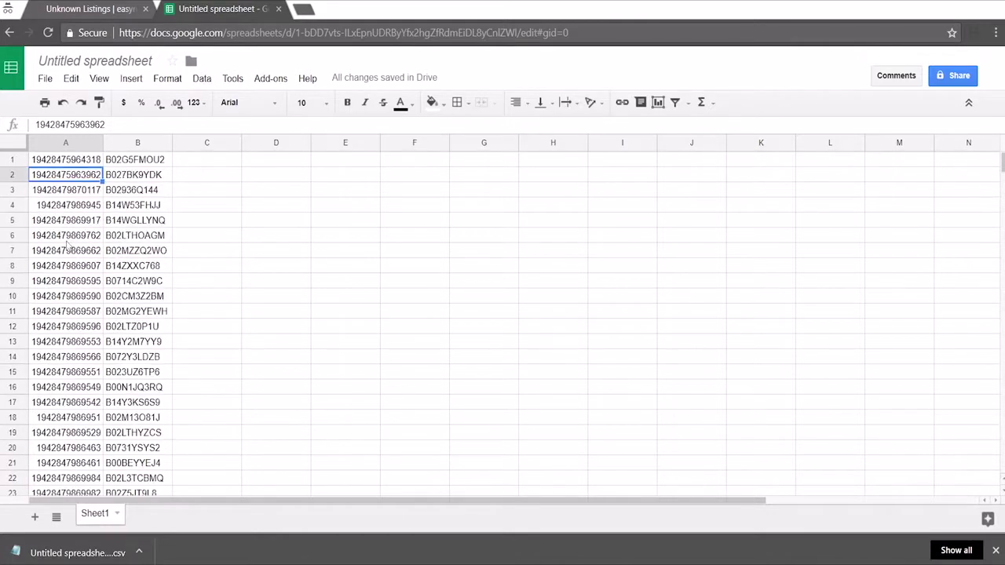
pyautogui.scroll(-8, 67, 245)
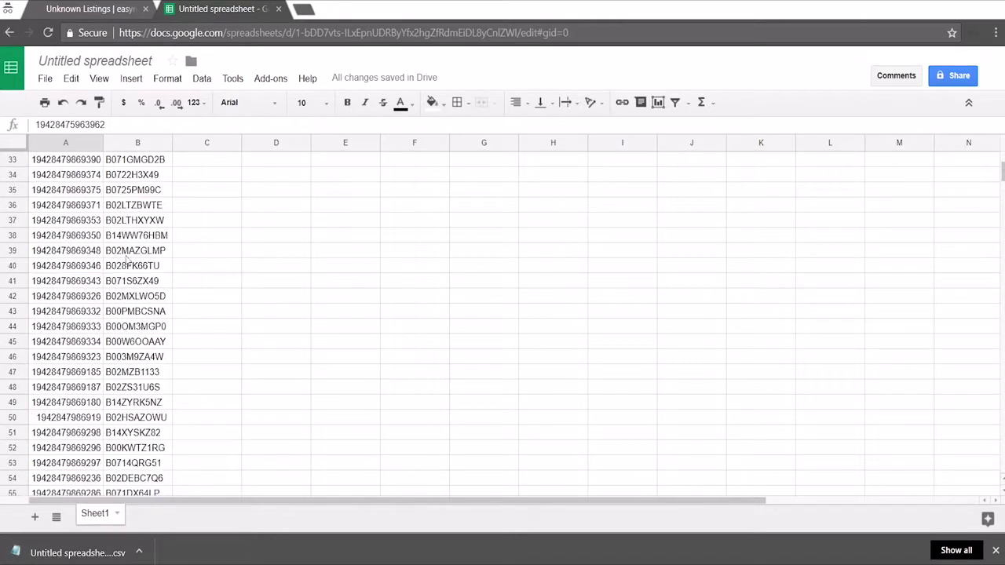
pyautogui.click(154, 253)
pyautogui.press('Delete')
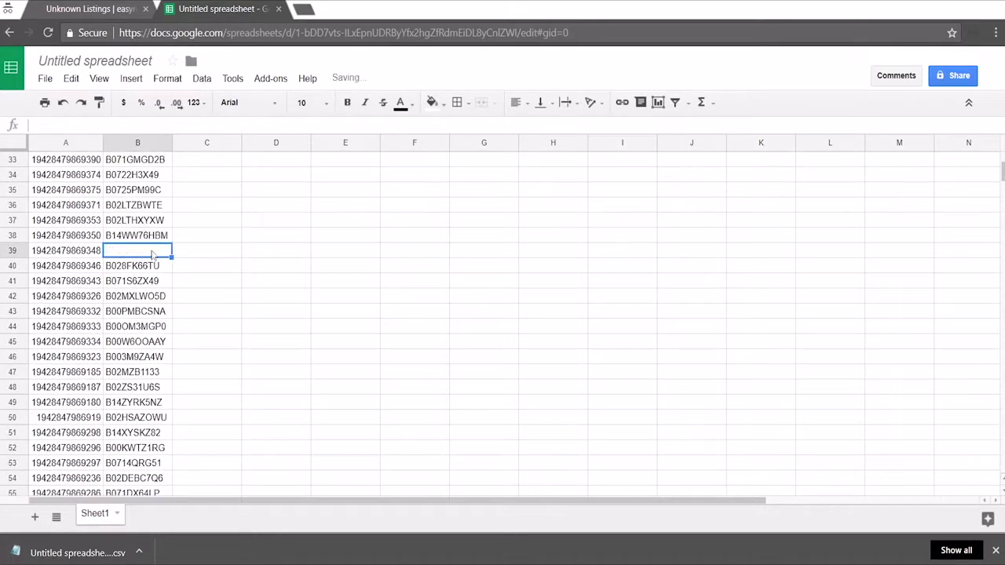
pyautogui.scroll(2, 54, 275)
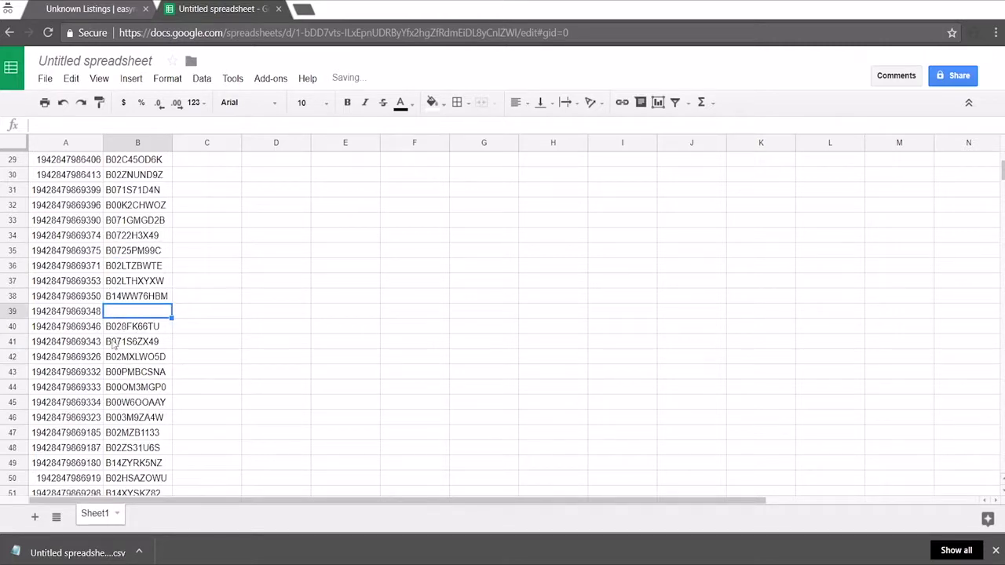
pyautogui.scroll(10, 114, 345)
pyautogui.scroll(-12, 79, 347)
pyautogui.hotkey('ctrl', 'z')
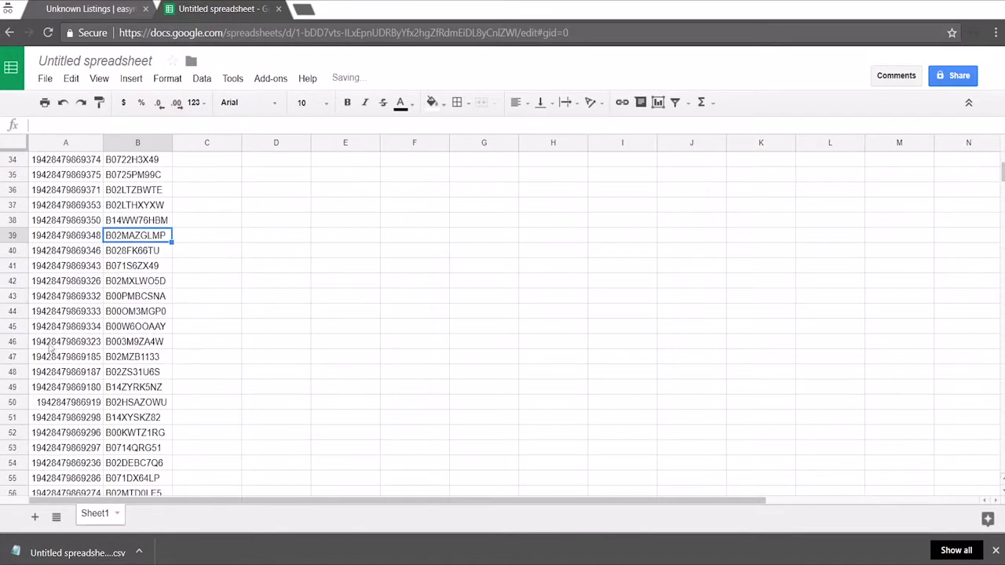
pyautogui.click(61, 358)
pyautogui.press('Delete')
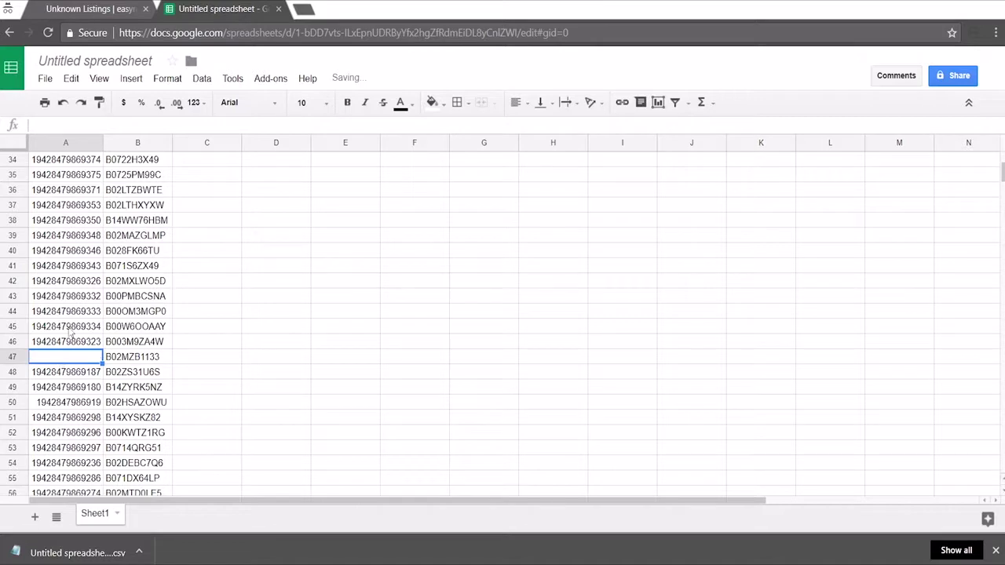
pyautogui.scroll(-2, 67, 329)
pyautogui.scroll(-3, 65, 302)
pyautogui.scroll(2, 72, 260)
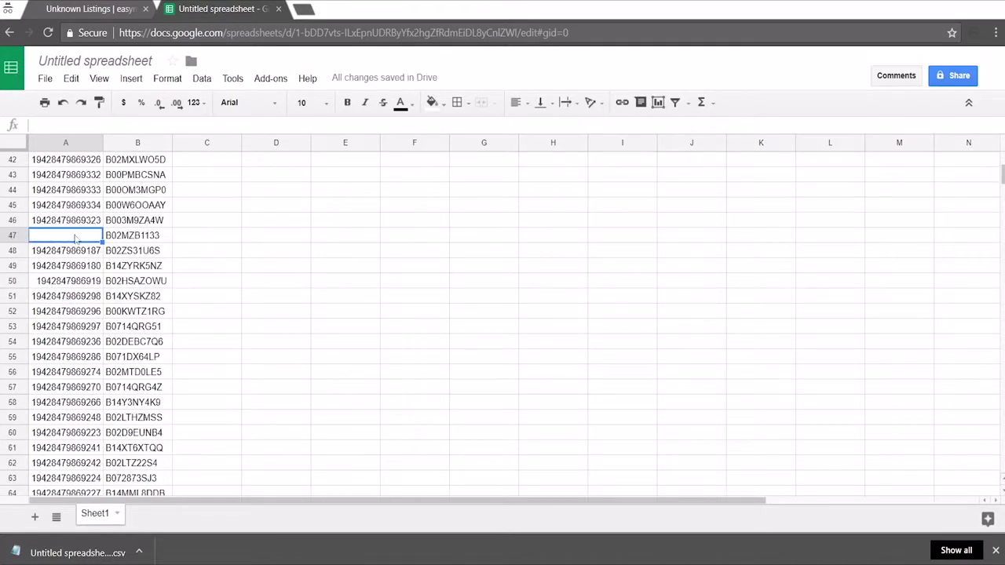
pyautogui.scroll(2, 94, 297)
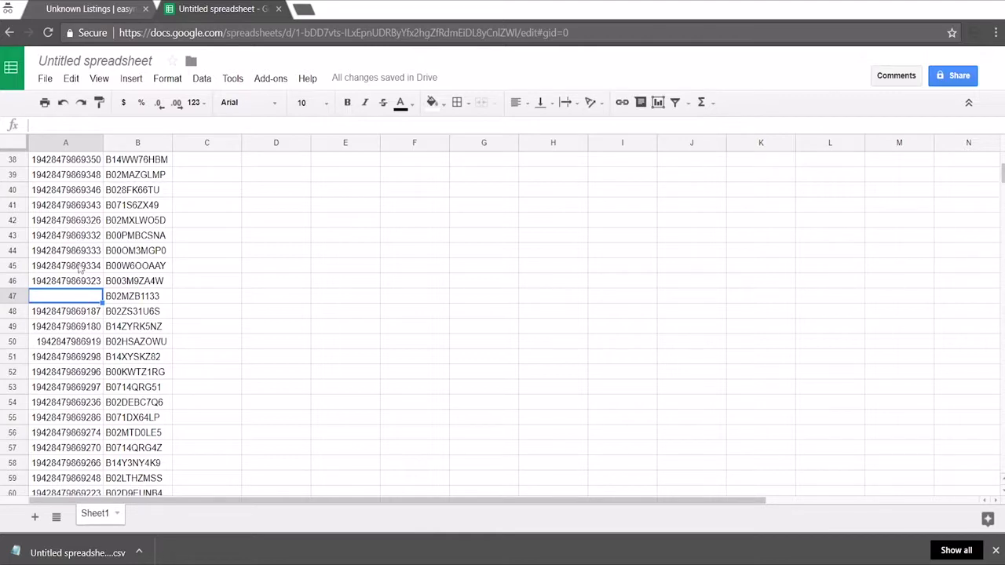
pyautogui.hotkey('ctrl', 'z')
pyautogui.scroll(-20, 63, 291)
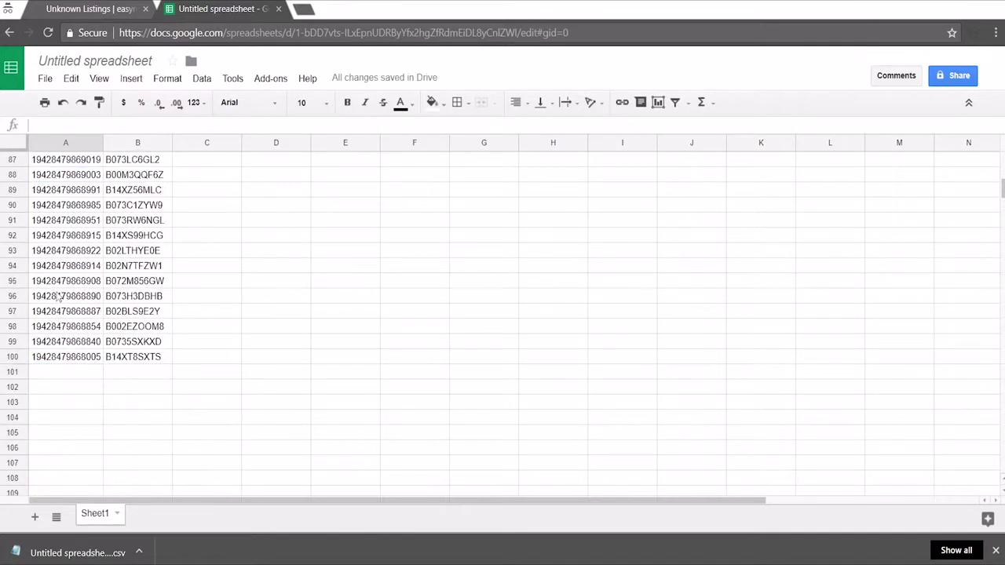
pyautogui.scroll(-10, 57, 296)
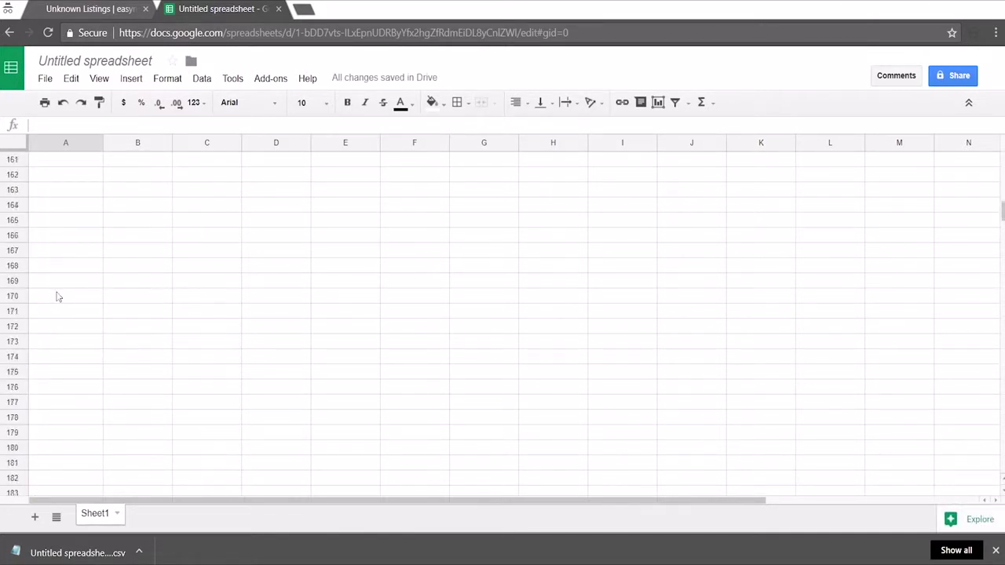
pyautogui.scroll(20, 57, 296)
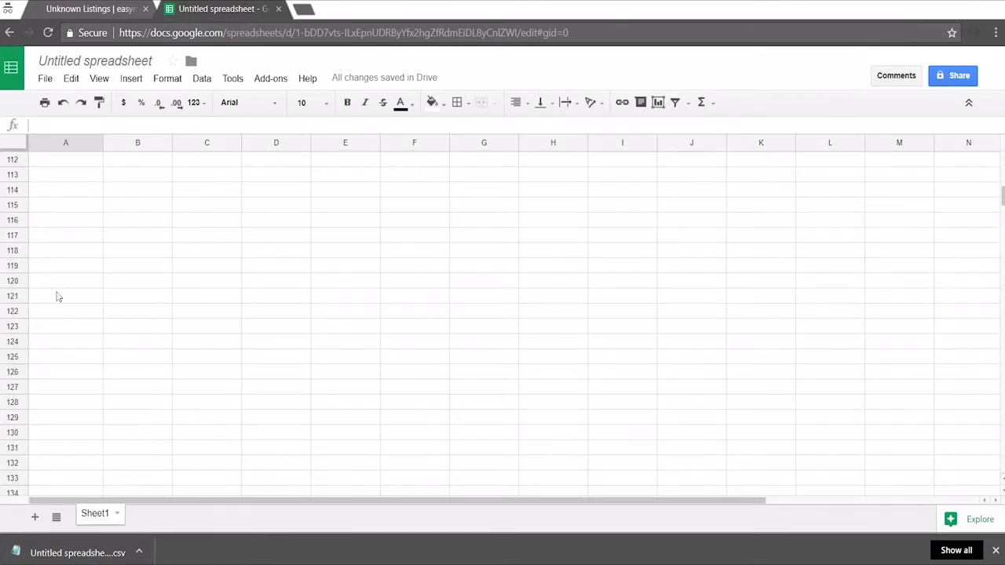
pyautogui.scroll(-20, 57, 296)
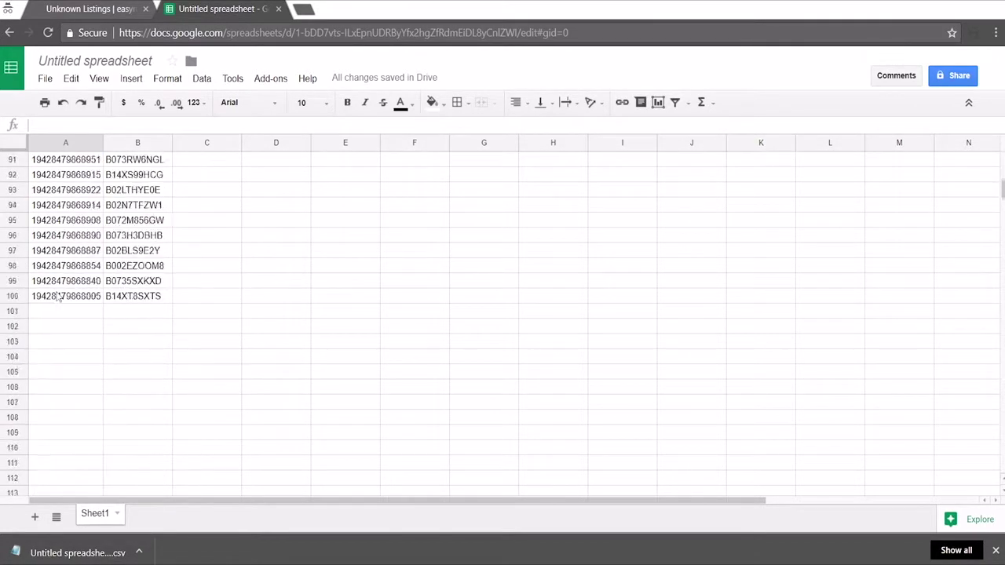
pyautogui.scroll(2, 57, 296)
pyautogui.click(58, 281)
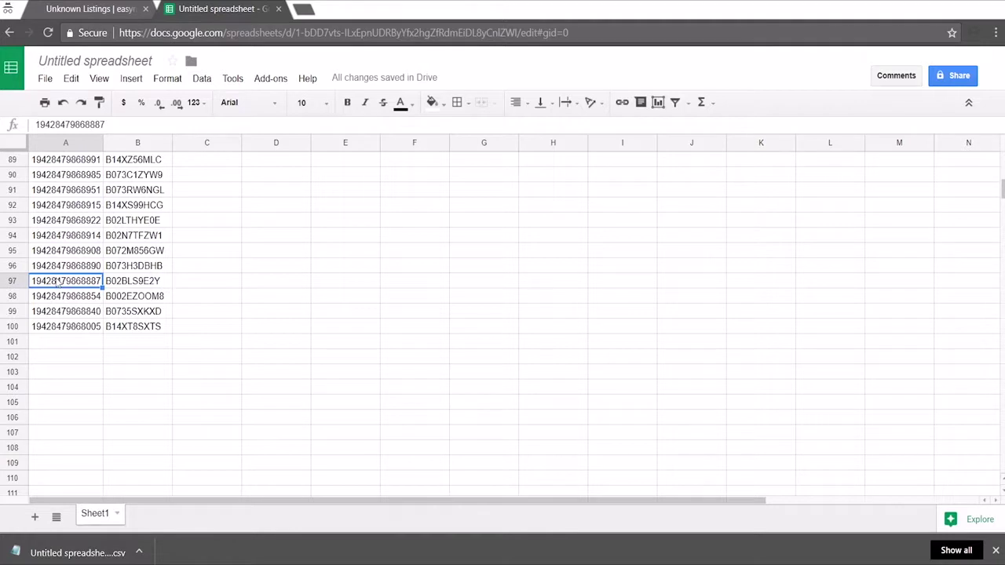
pyautogui.scroll(20, 59, 283)
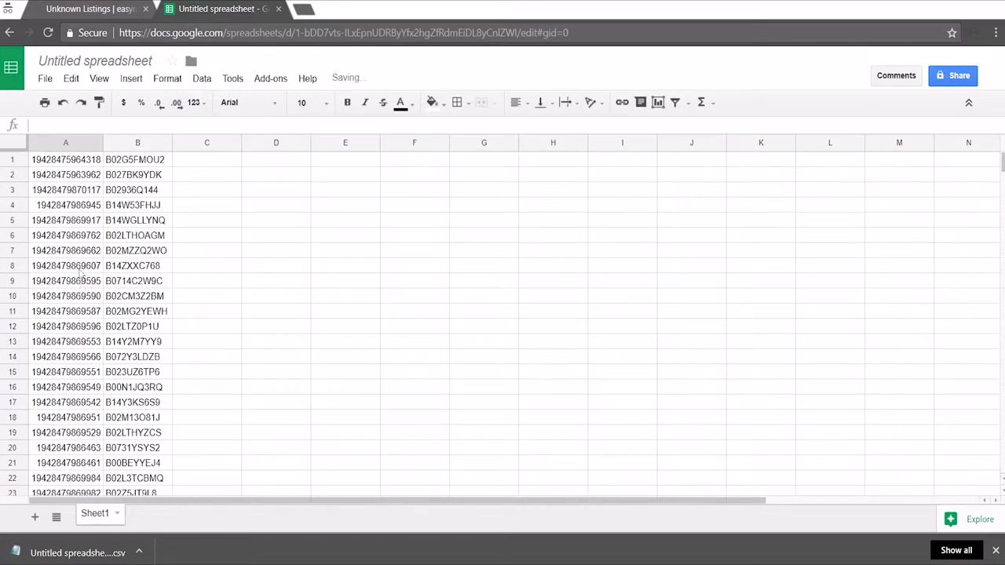
# Step: Jump from A1 down column A to find the first blank eBay ID at row 97
pyautogui.click(82, 160)
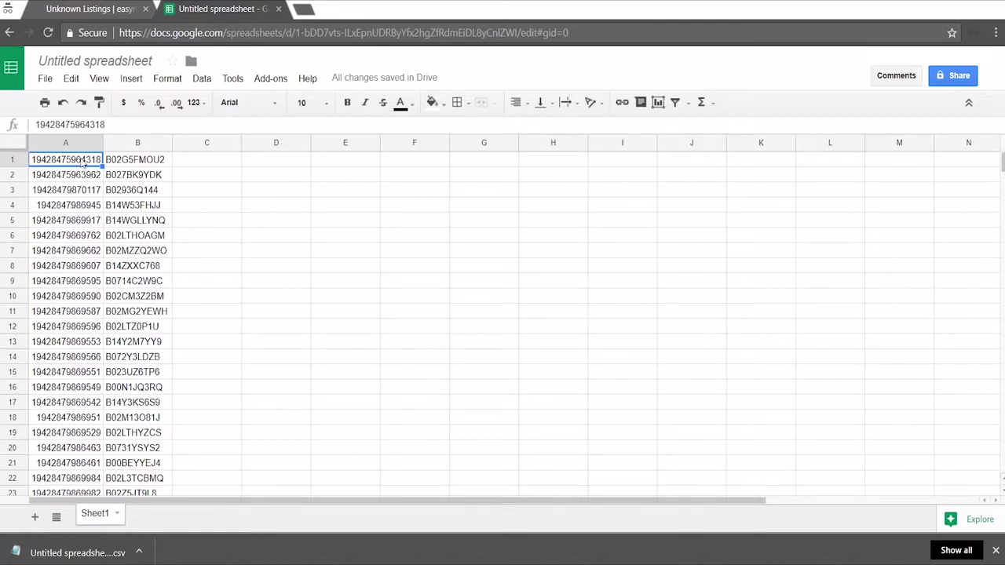
pyautogui.hotkey('ctrl', 'shift', 'Down')
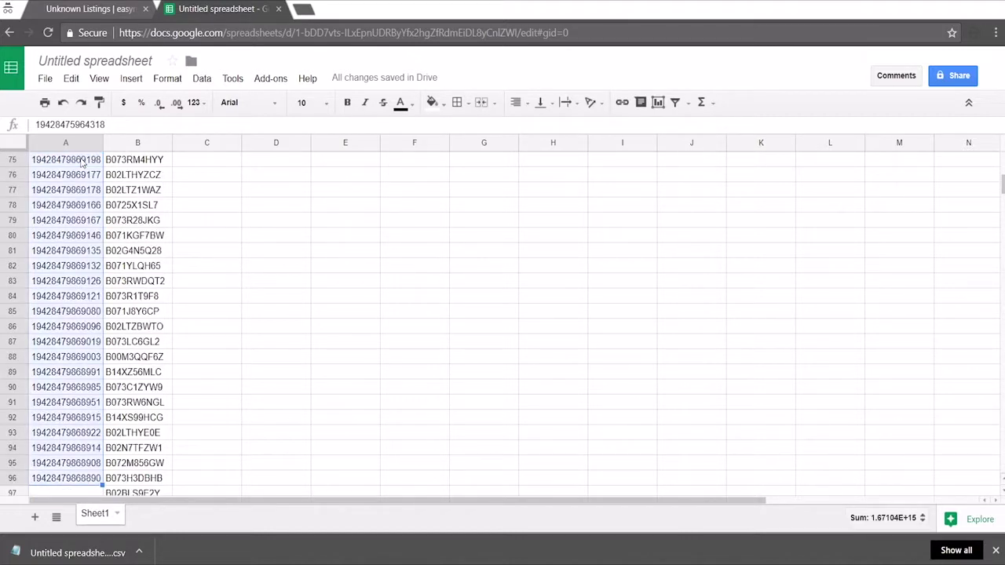
pyautogui.scroll(-3, 75, 274)
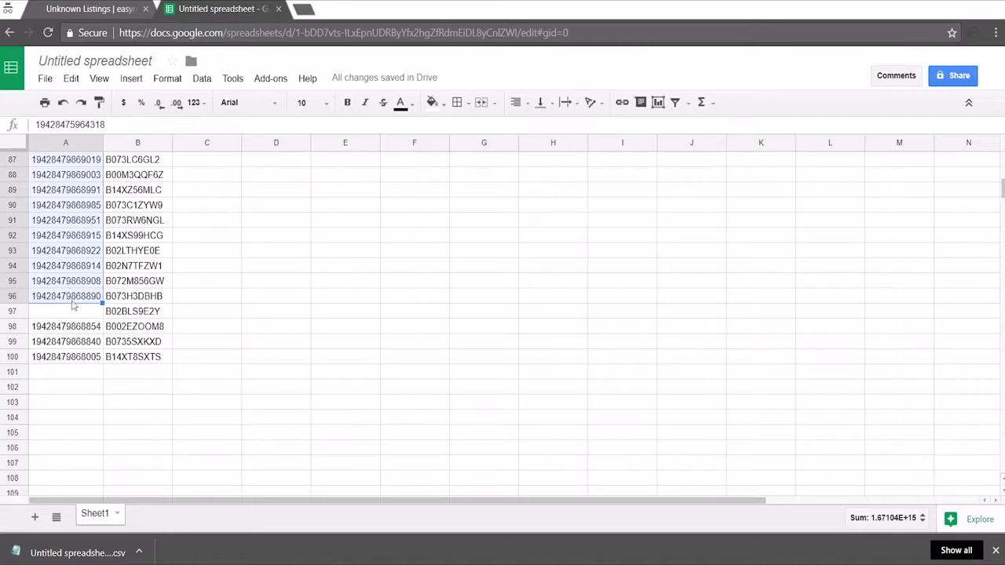
pyautogui.scroll(2, 73, 314)
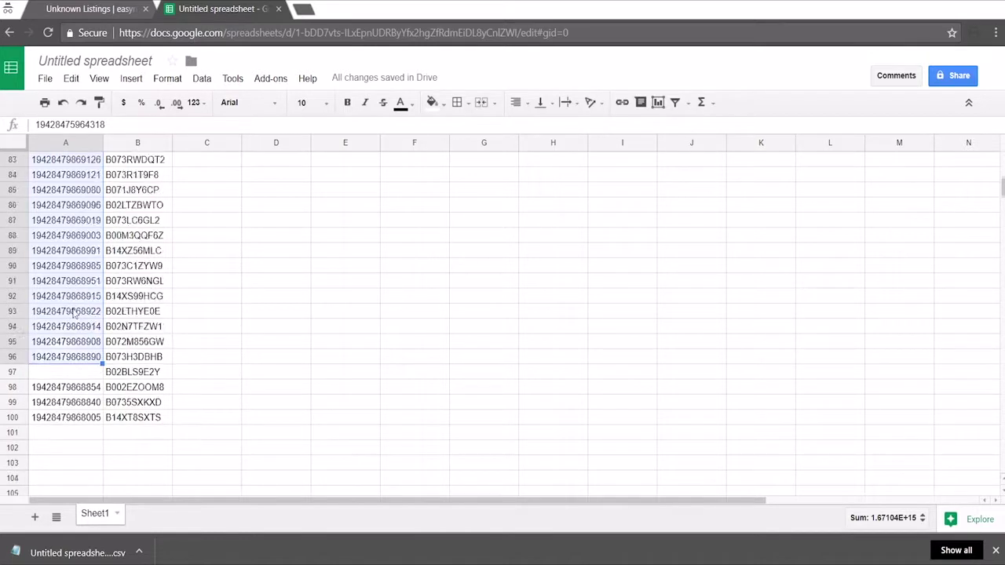
# Step: Clear the ASIN in B86, confirm column B now stops there, and copy A86's eBay ID
pyautogui.click(144, 268)
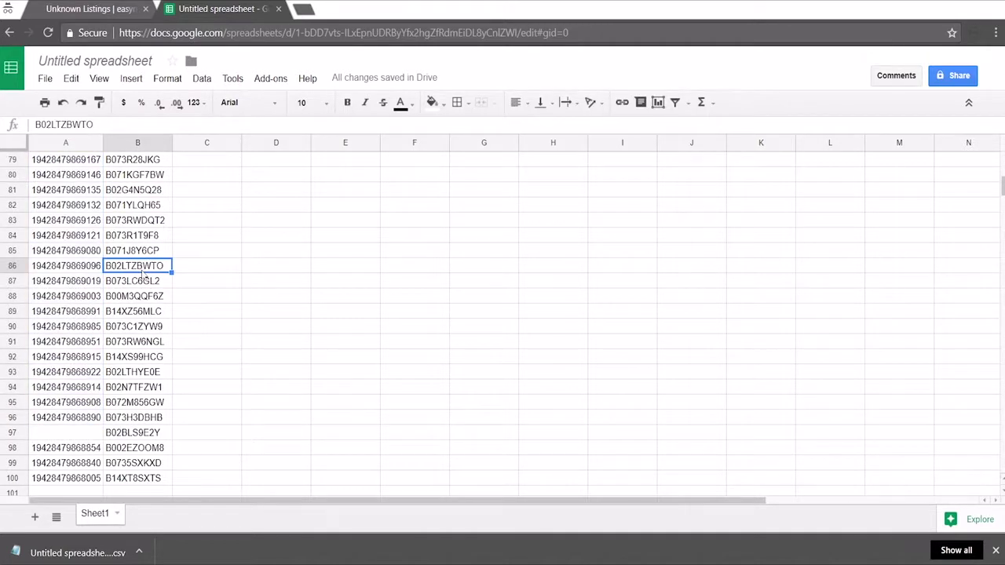
pyautogui.press('Delete')
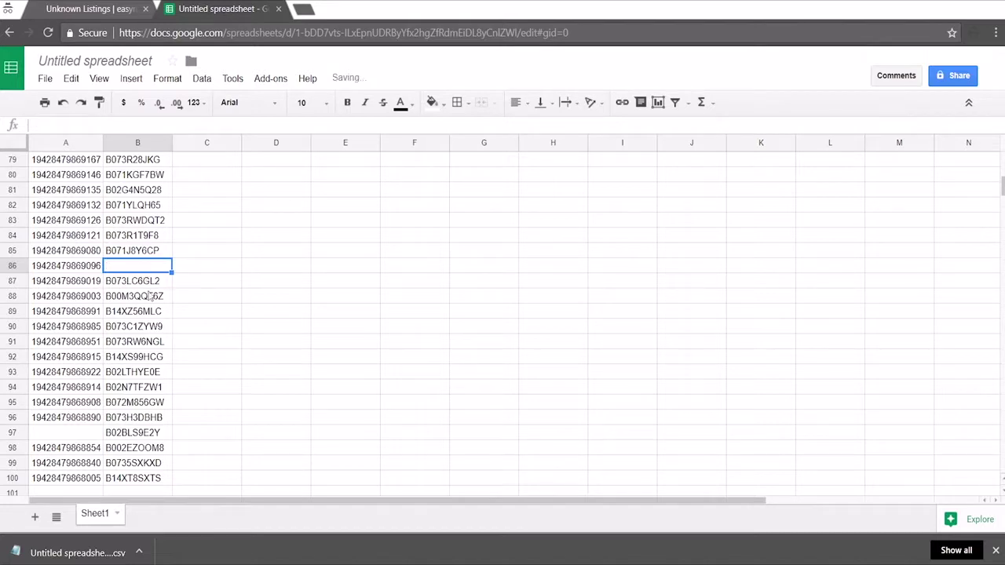
pyautogui.scroll(20, 149, 296)
pyautogui.click(142, 161)
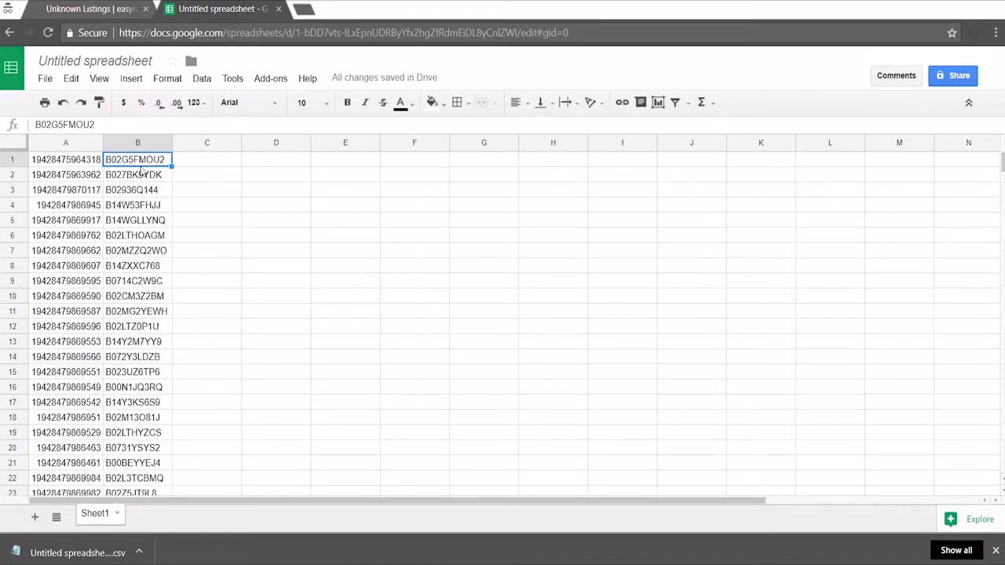
pyautogui.hotkey('ctrl', 'shift', 'Down')
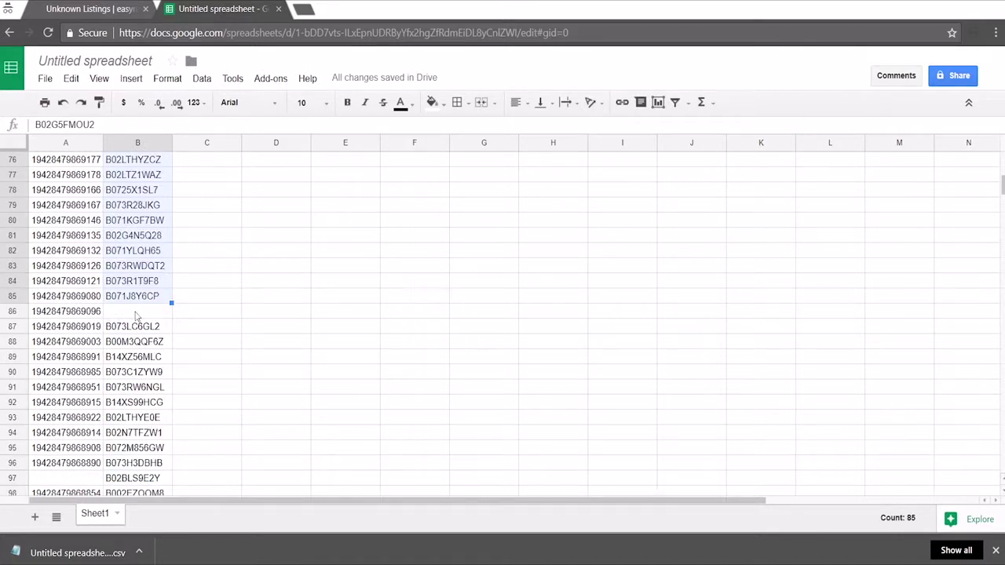
pyautogui.click(135, 316)
pyautogui.scroll(-1, 141, 312)
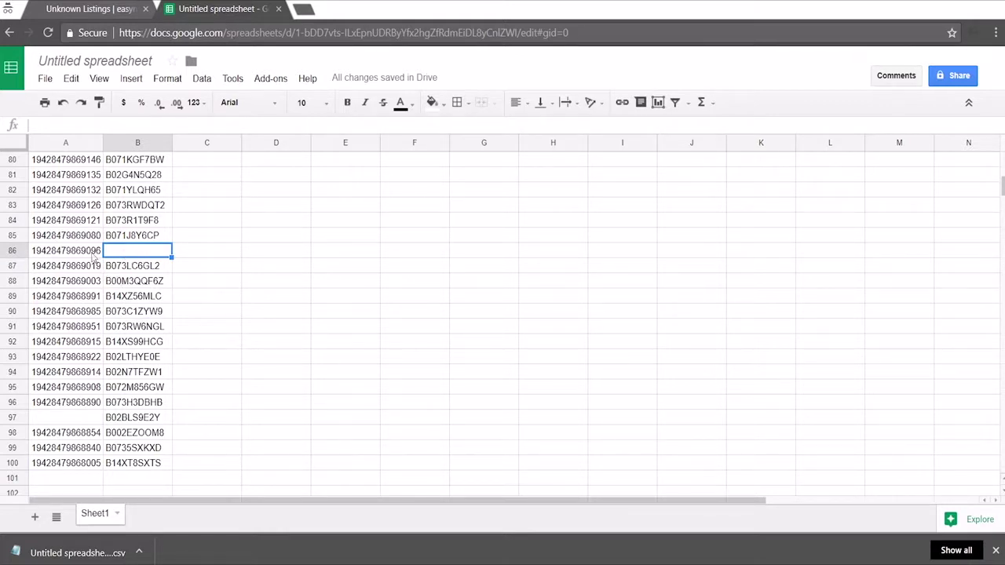
pyautogui.click(87, 253)
pyautogui.hotkey('ctrl', 'c')
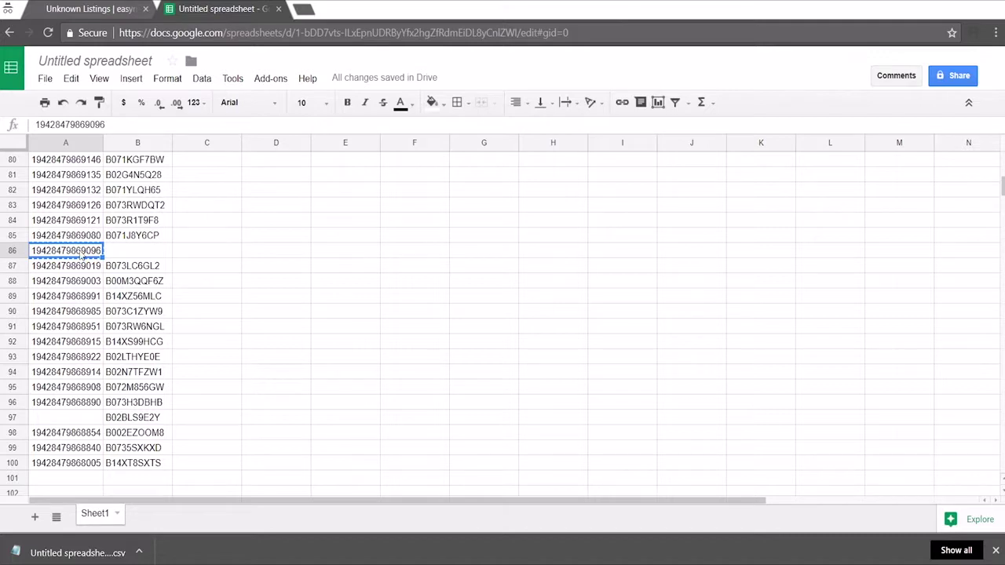
# Step: Paste the copied row-86 eBay ID via the right-click menu and dismiss the clipboard permission notice
pyautogui.rightClick(81, 256)
pyautogui.click(130, 306)
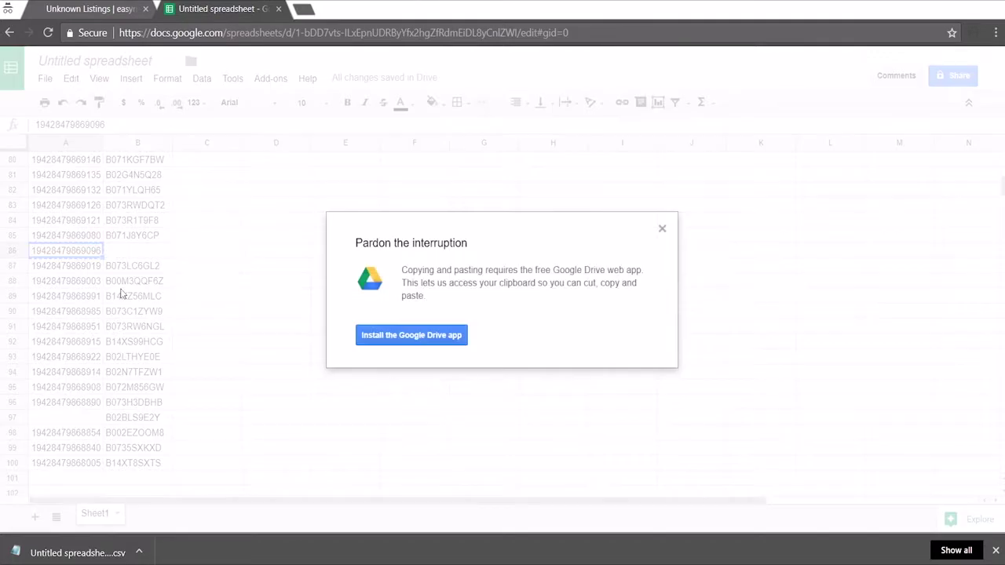
pyautogui.click(661, 228)
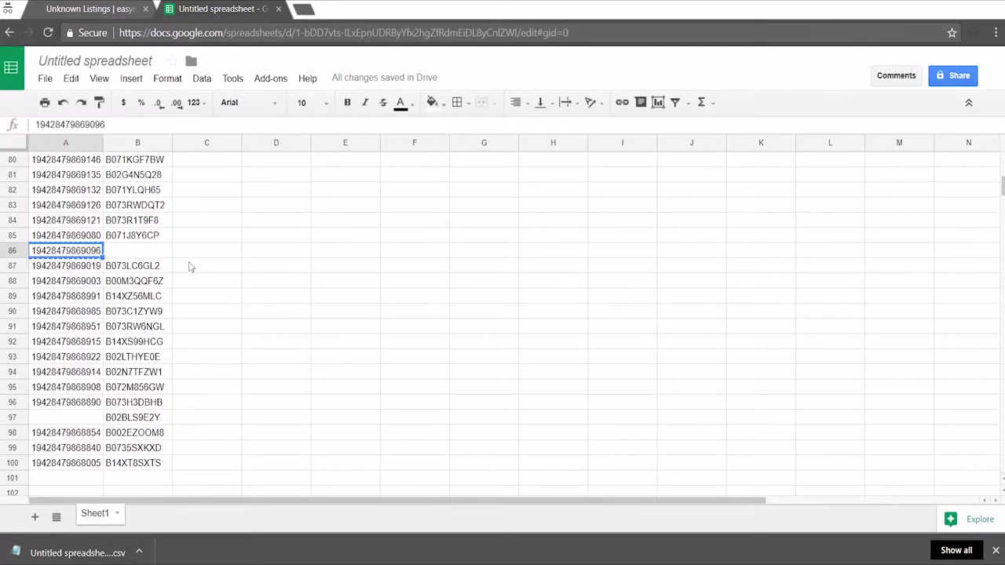
pyautogui.click(116, 11)
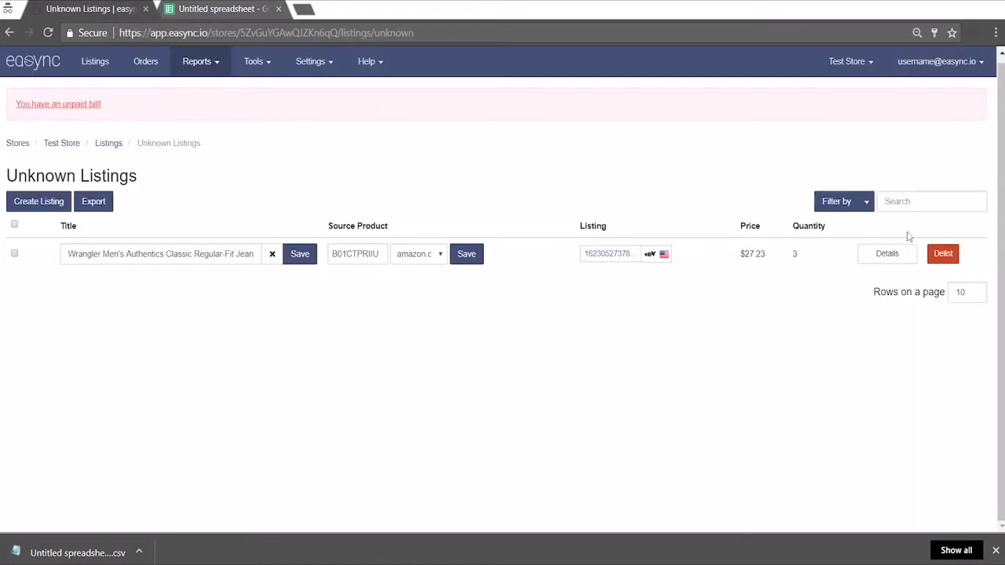
pyautogui.hotkey('ctrl', 'v')
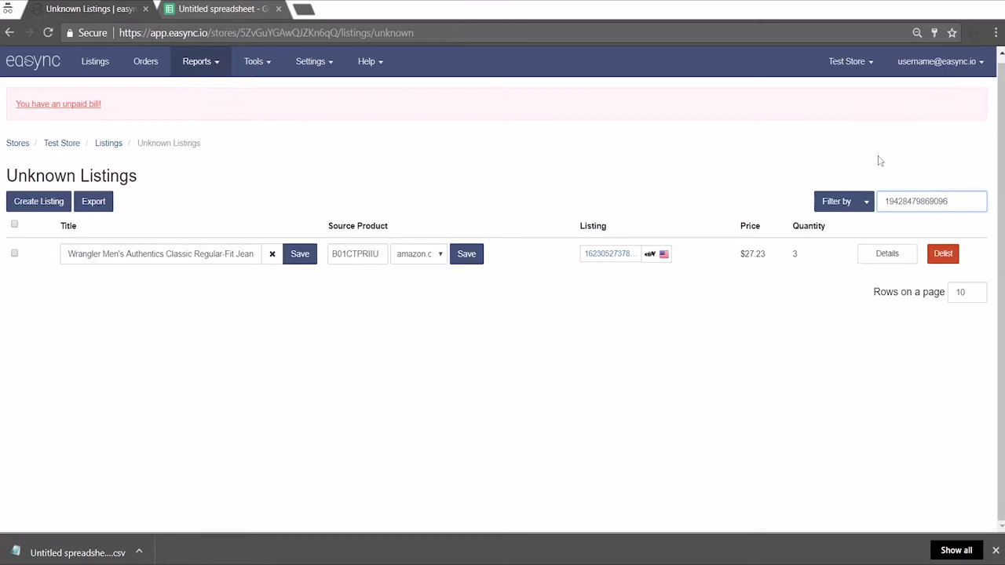
pyautogui.press('Return')
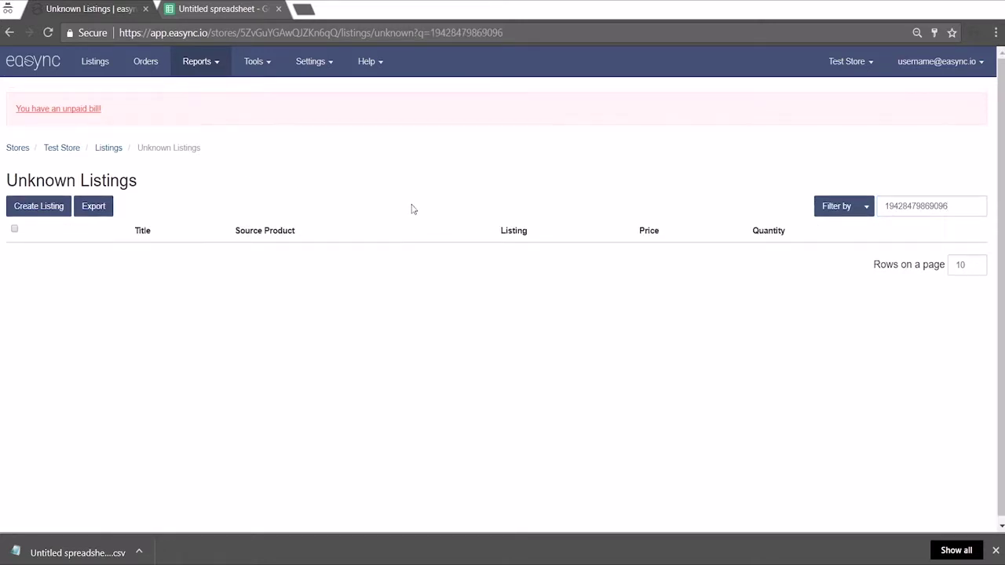
pyautogui.click(666, 254)
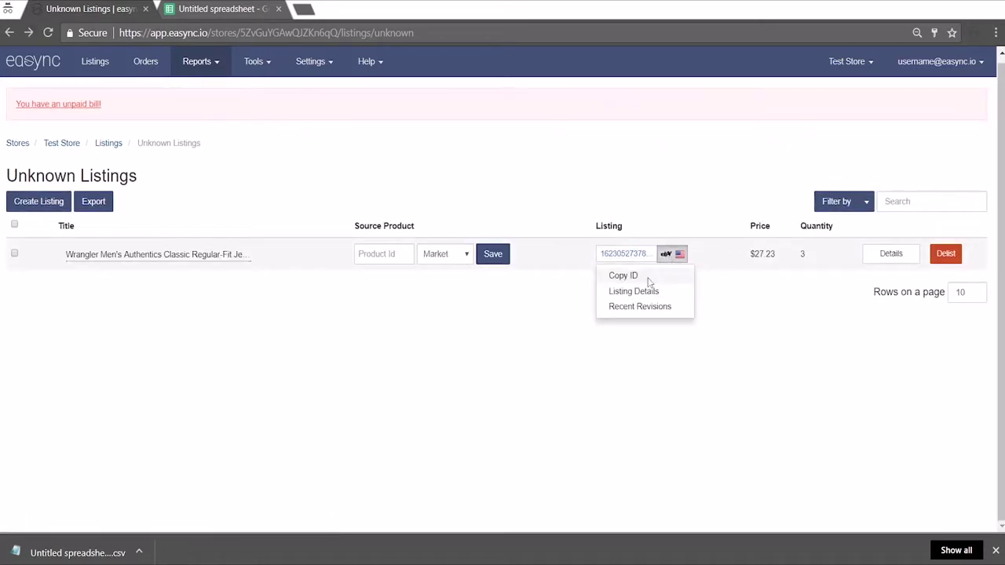
pyautogui.click(648, 280)
pyautogui.click(855, 201)
pyautogui.hotkey('ctrl', 'v')
pyautogui.press('Return')
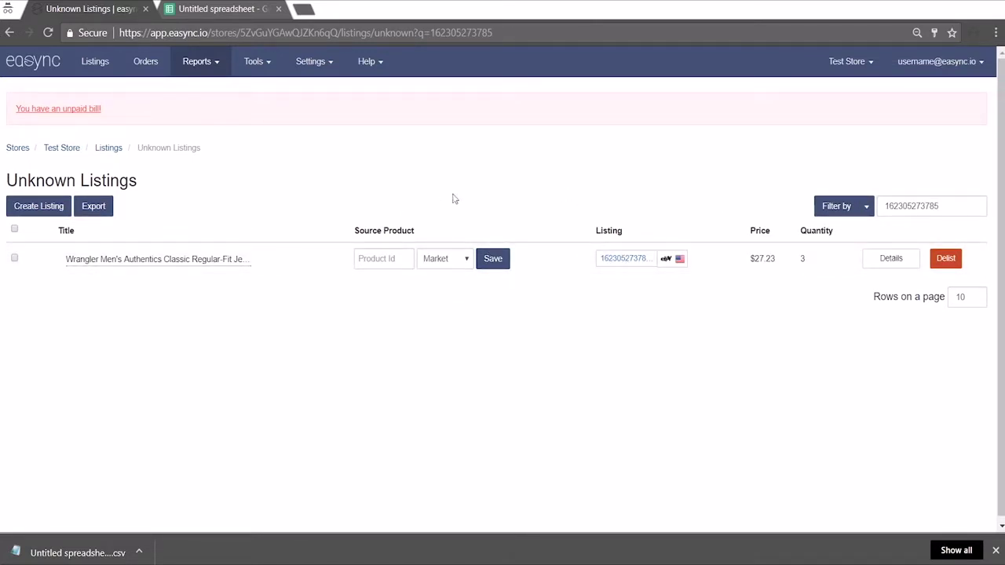
pyautogui.click(219, 8)
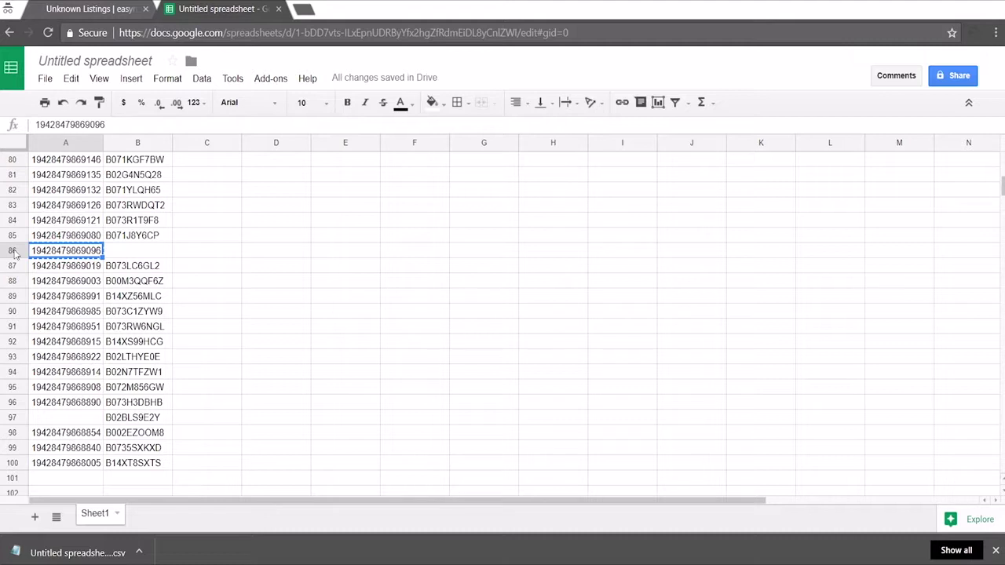
# Step: Delete row 86, the row missing its ASIN
pyautogui.rightClick(14, 253)
pyautogui.click(55, 392)
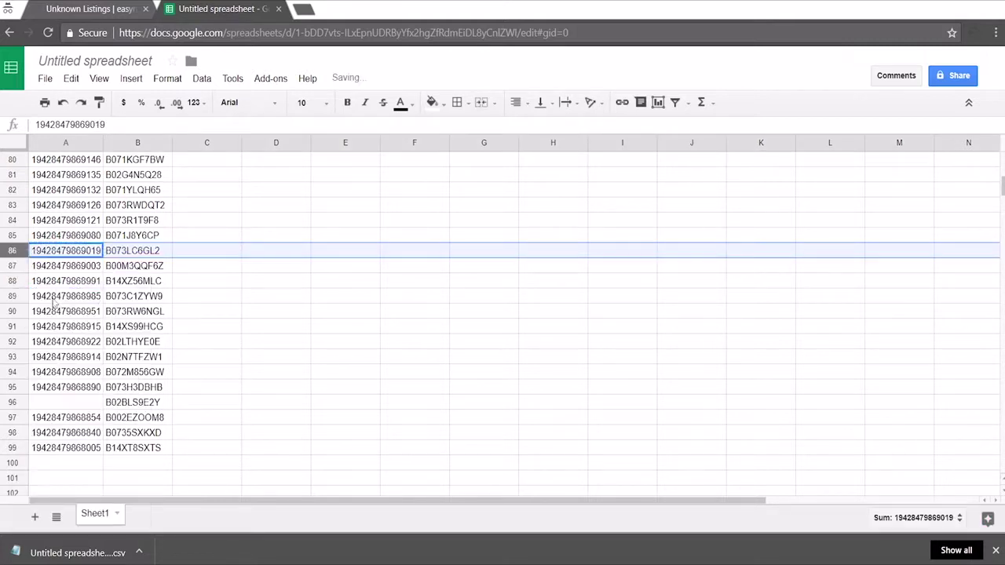
pyautogui.click(53, 296)
pyautogui.hotkey('shift', 'Down')
pyautogui.hotkey('shift', 'Down')
pyautogui.hotkey('shift', 'Down')
pyautogui.hotkey('shift', 'Down')
pyautogui.hotkey('shift', 'Down')
pyautogui.hotkey('shift', 'Down')
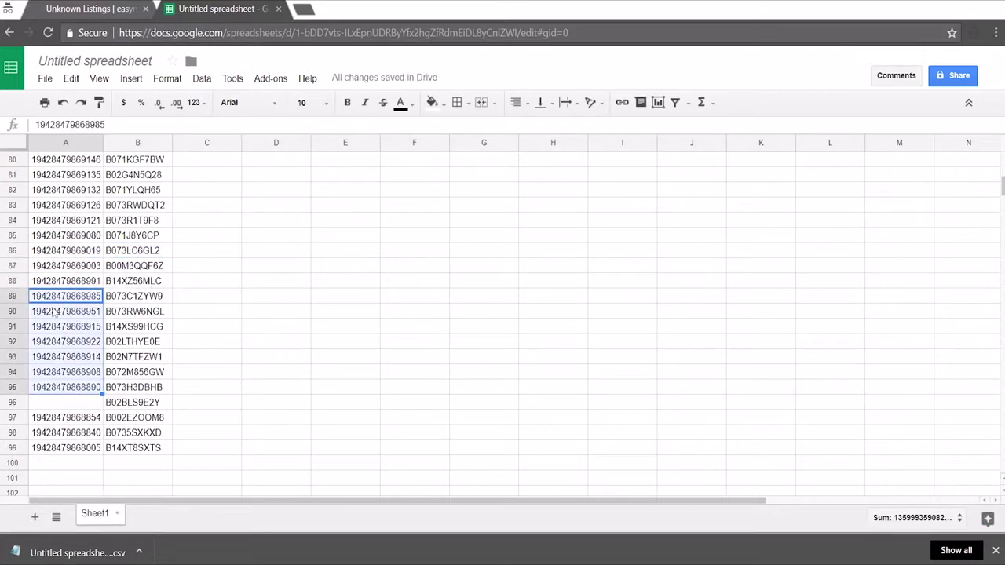
# Step: Delete row 96, the row missing its eBay ID, and review the cleaned data
pyautogui.rightClick(14, 402)
pyautogui.click(47, 210)
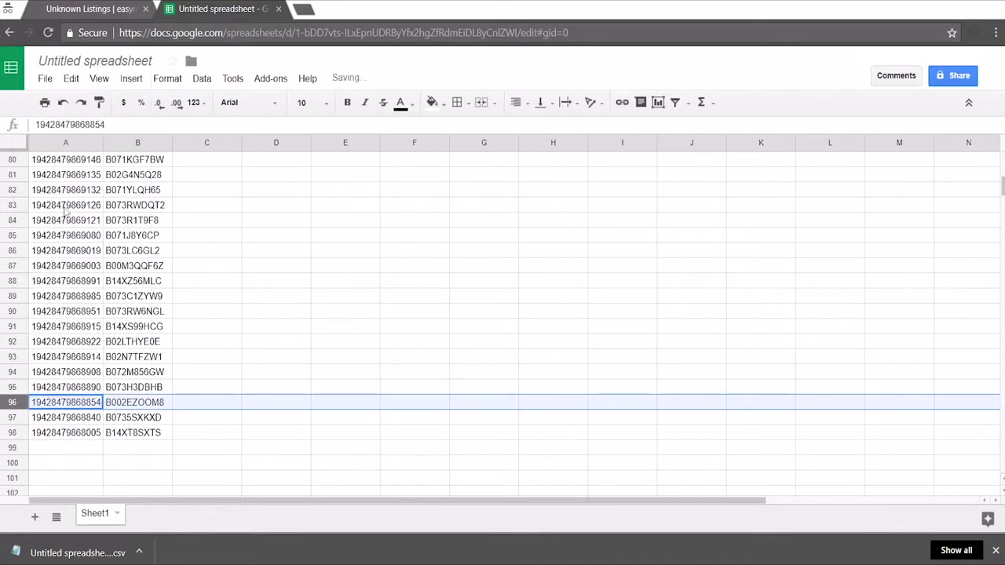
pyautogui.scroll(2, 116, 328)
pyautogui.scroll(-2, 116, 328)
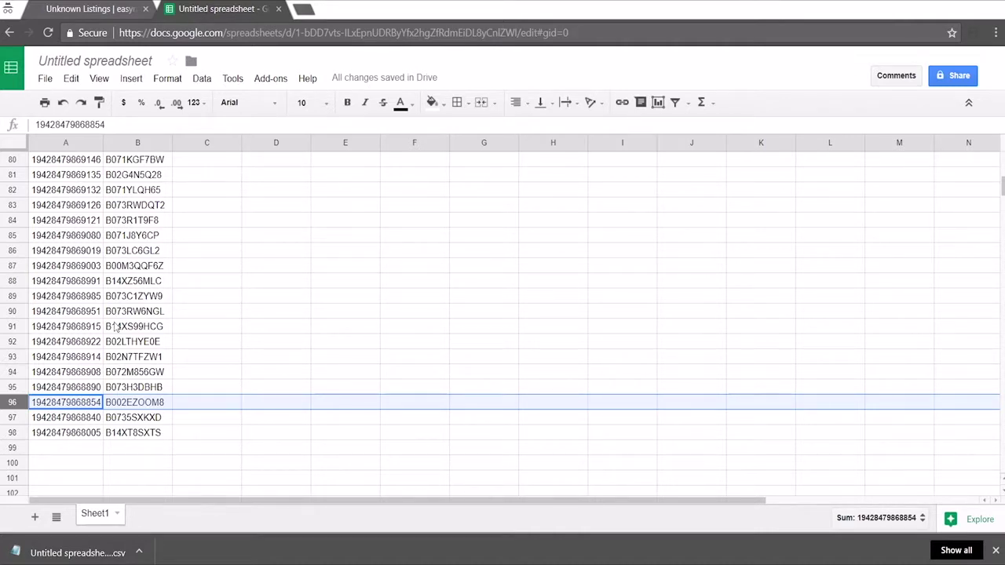
pyautogui.scroll(3, 116, 328)
pyautogui.scroll(-3, 116, 328)
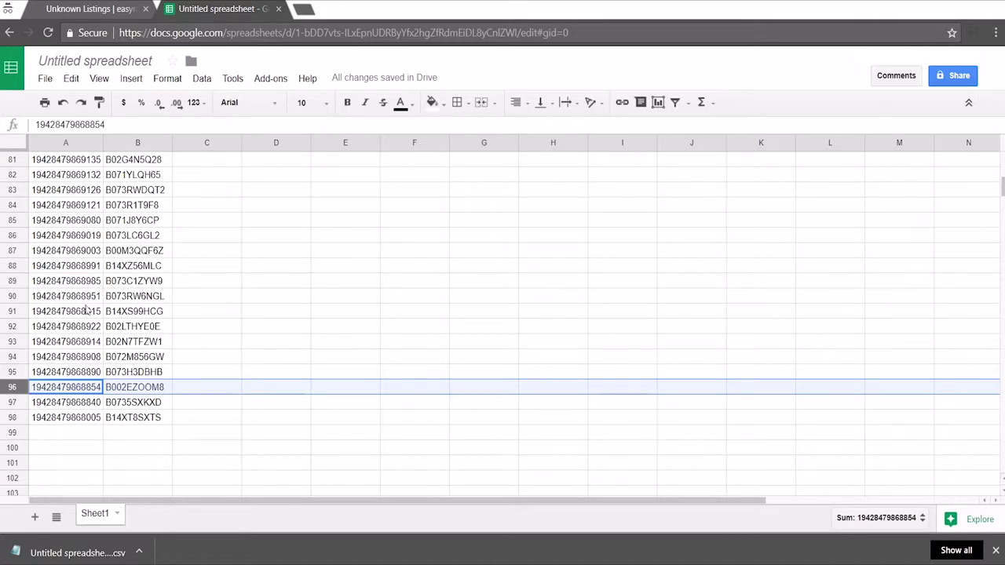
pyautogui.scroll(15, 87, 312)
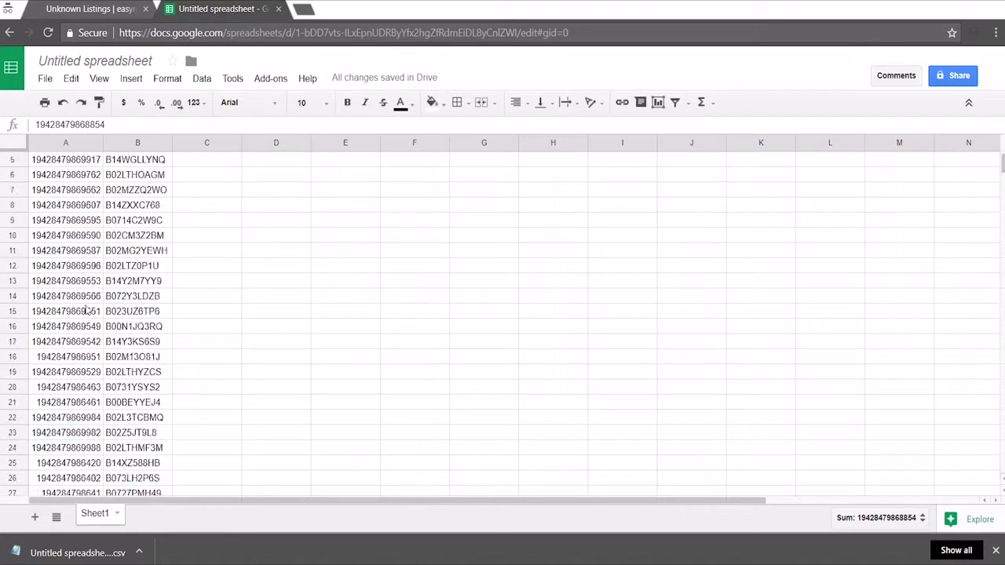
# Step: Download the sheet as Comma-separated values (.csv, current sheet)
pyautogui.click(45, 78)
pyautogui.moveTo(79, 336)
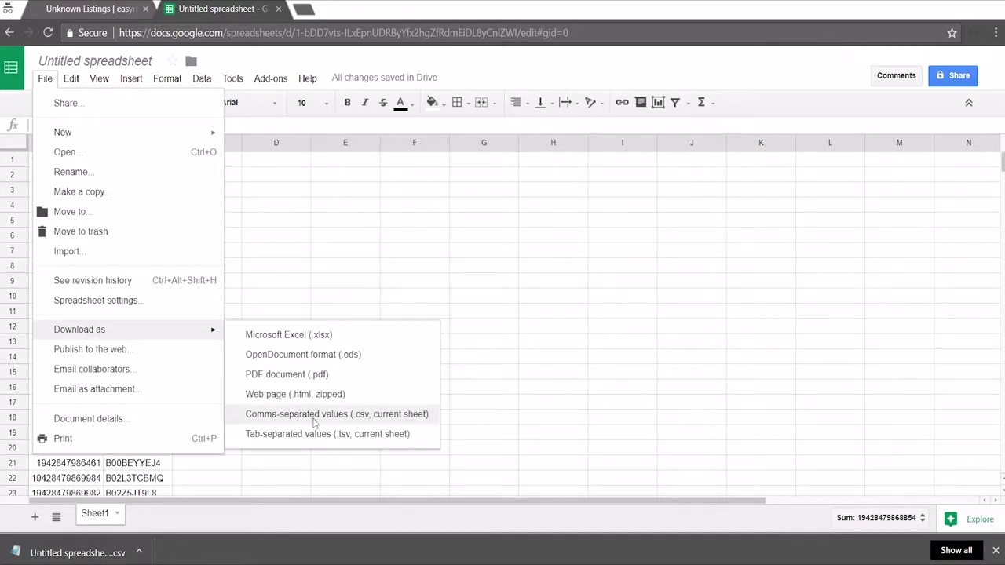
pyautogui.click(366, 422)
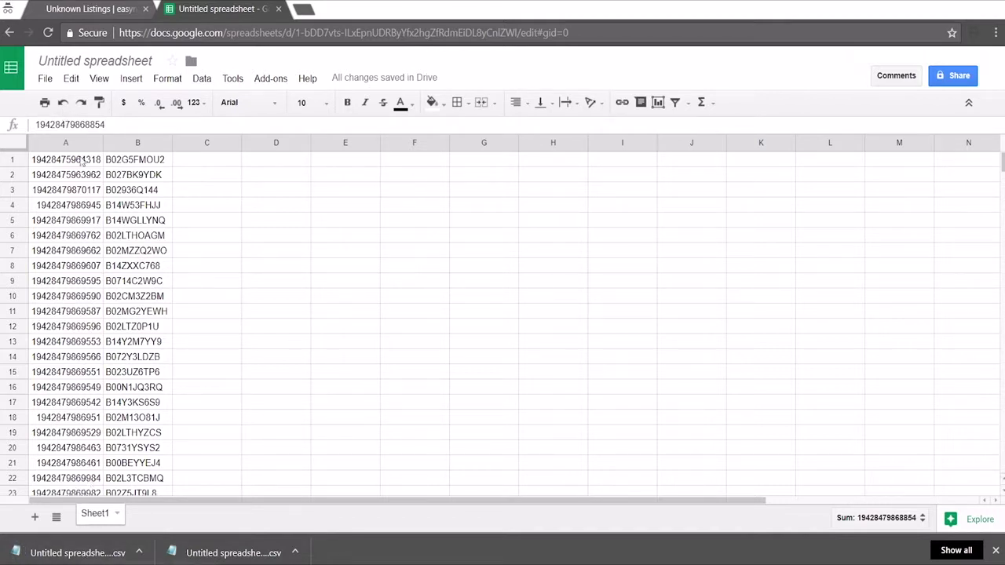
pyautogui.click(90, 9)
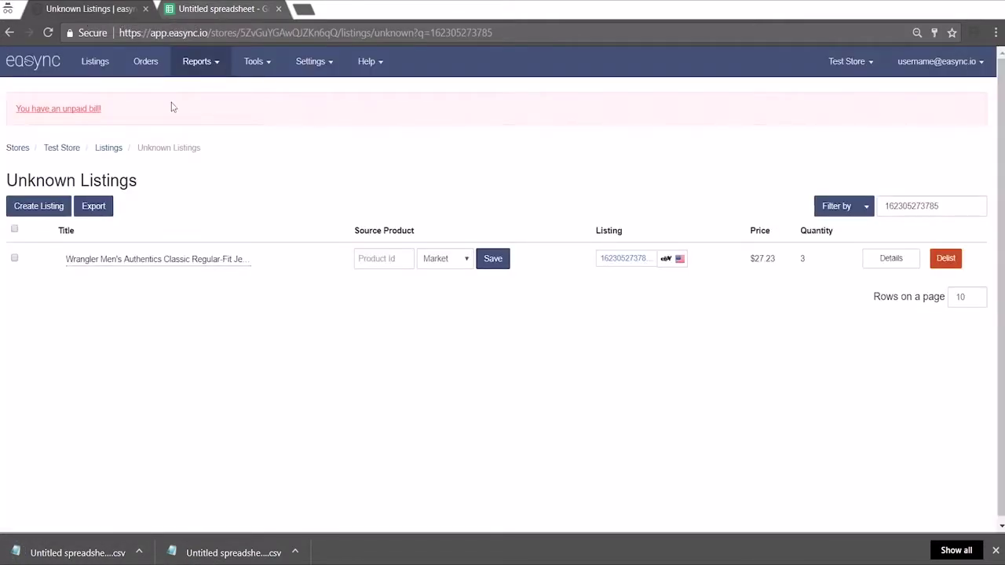
# Step: Open Easync's Tools > Sync Unknown Listings page with its CSV upload form
pyautogui.click(243, 62)
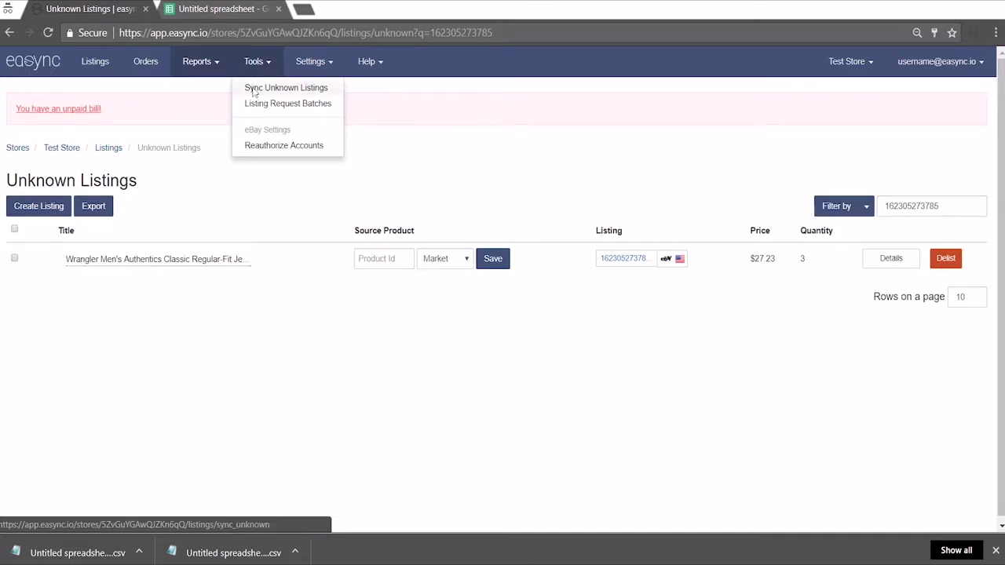
pyautogui.click(254, 93)
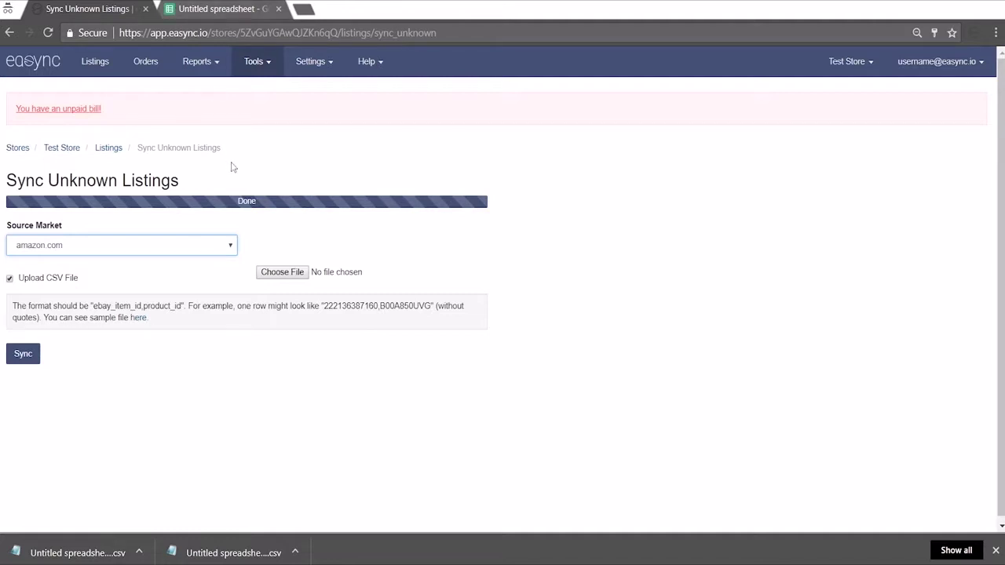
pyautogui.click(216, 9)
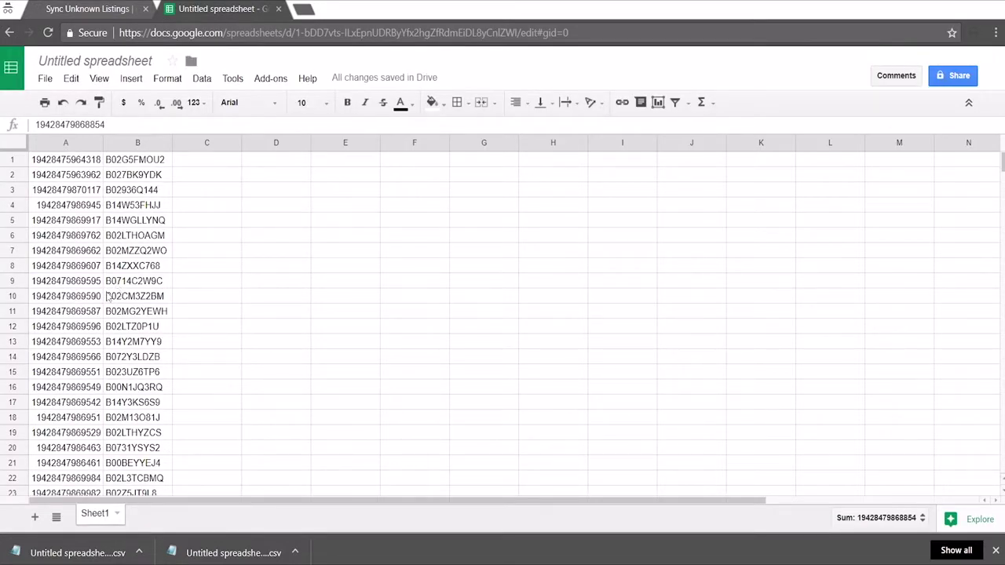
# Step: Rename the spreadsheet to 'ali express csv' by replacing 'amazon' with 'ali express'
pyautogui.scroll(-3, 91, 301)
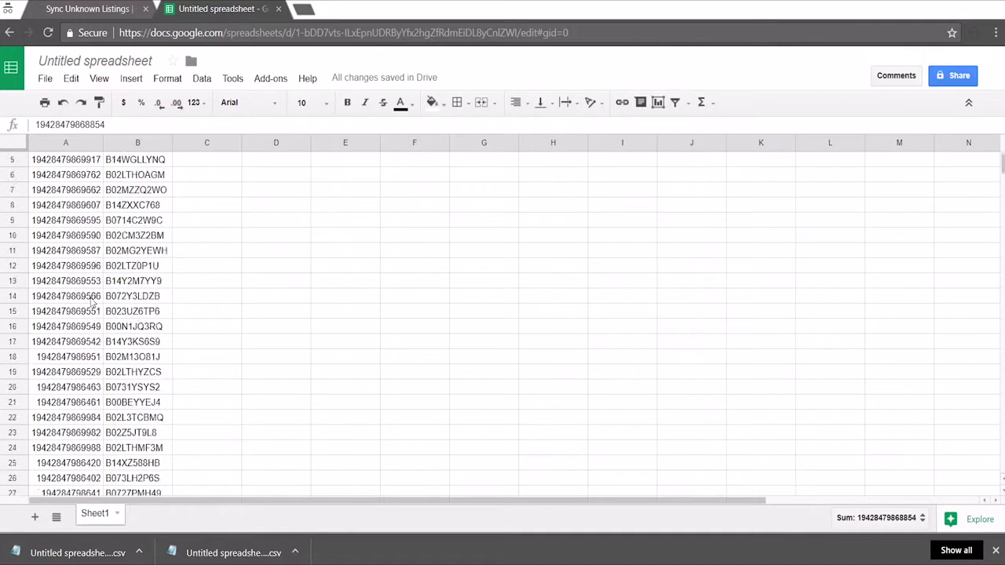
pyautogui.scroll(-2, 92, 301)
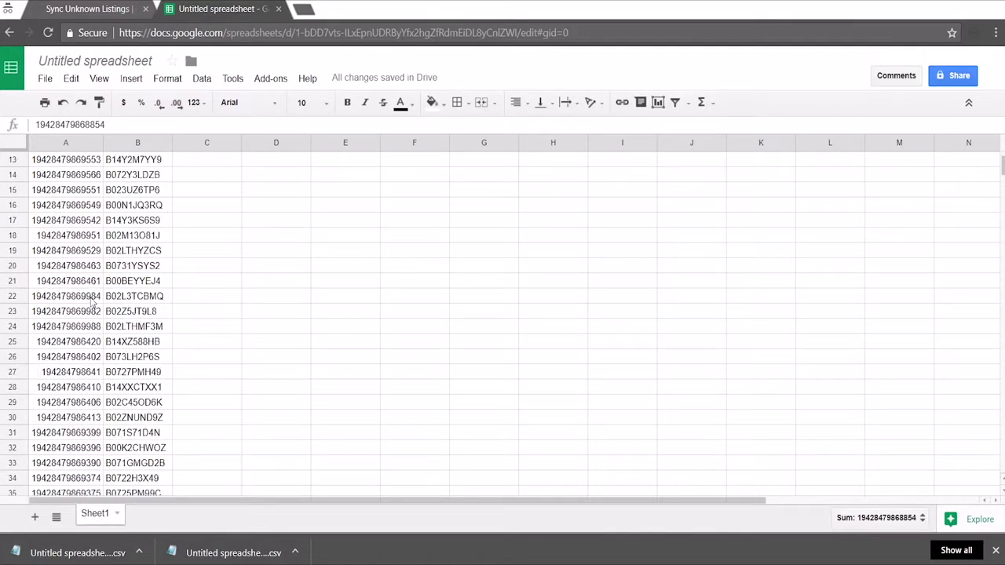
pyautogui.scroll(4, 91, 301)
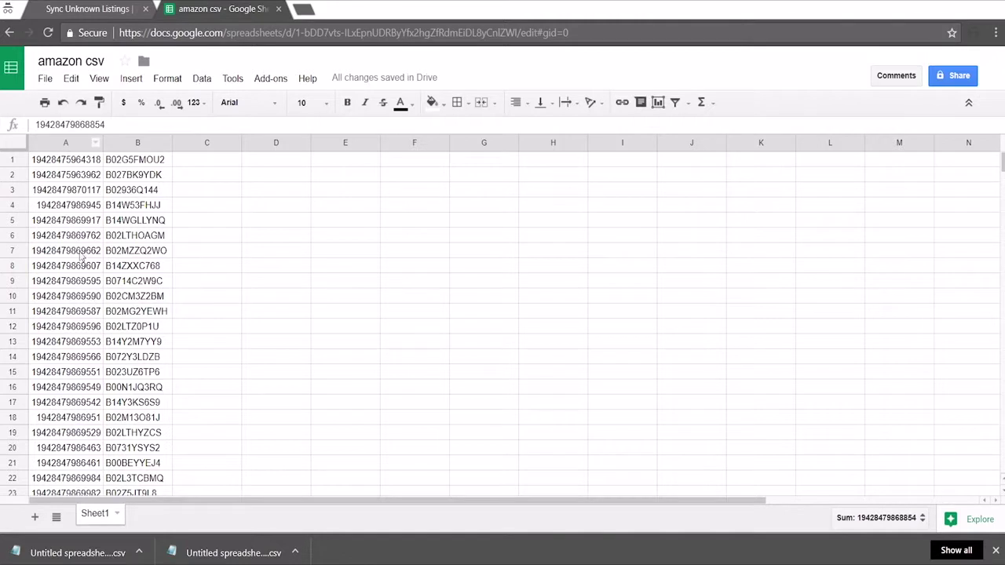
pyautogui.doubleClick(64, 64)
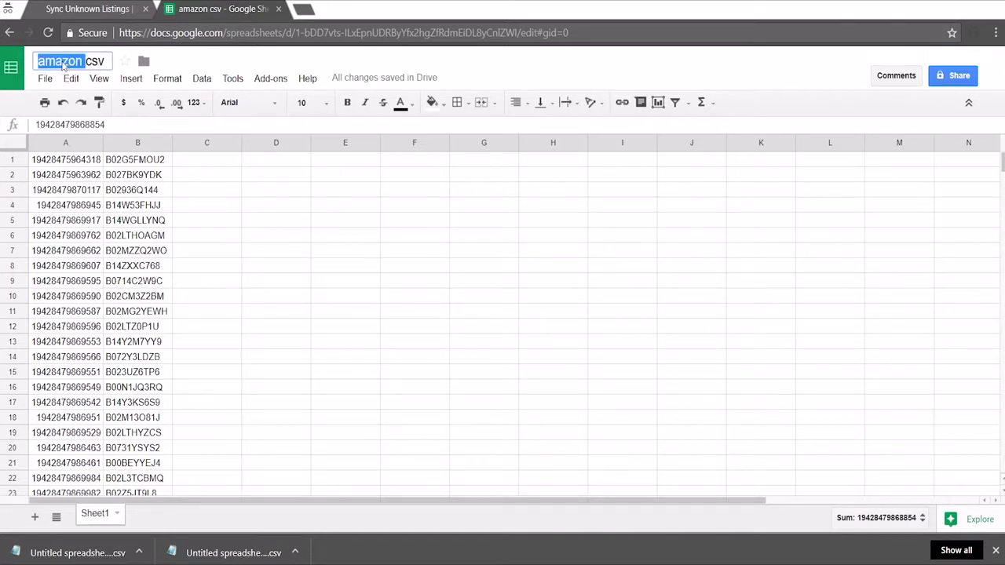
pyautogui.write('ali express')
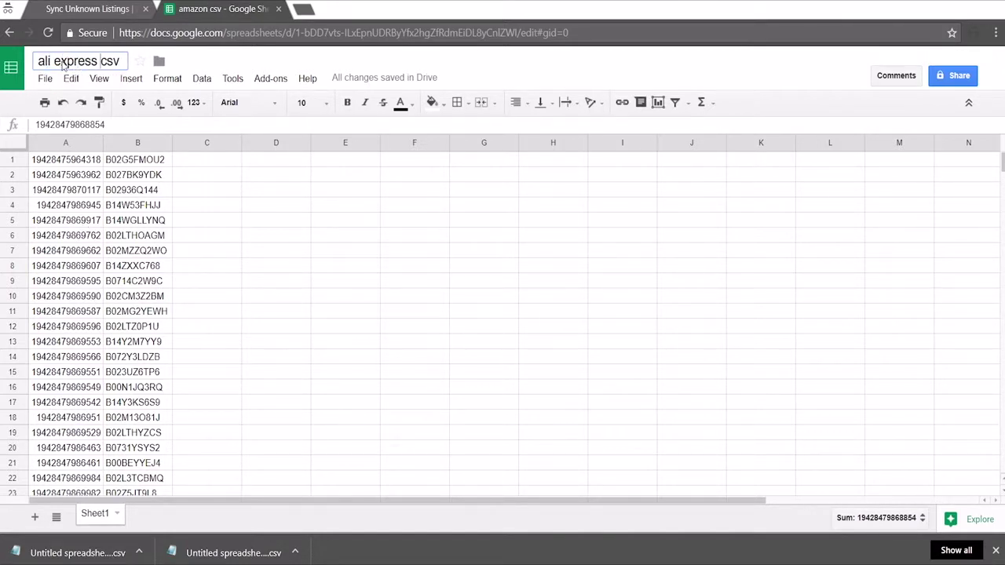
pyautogui.press('Return')
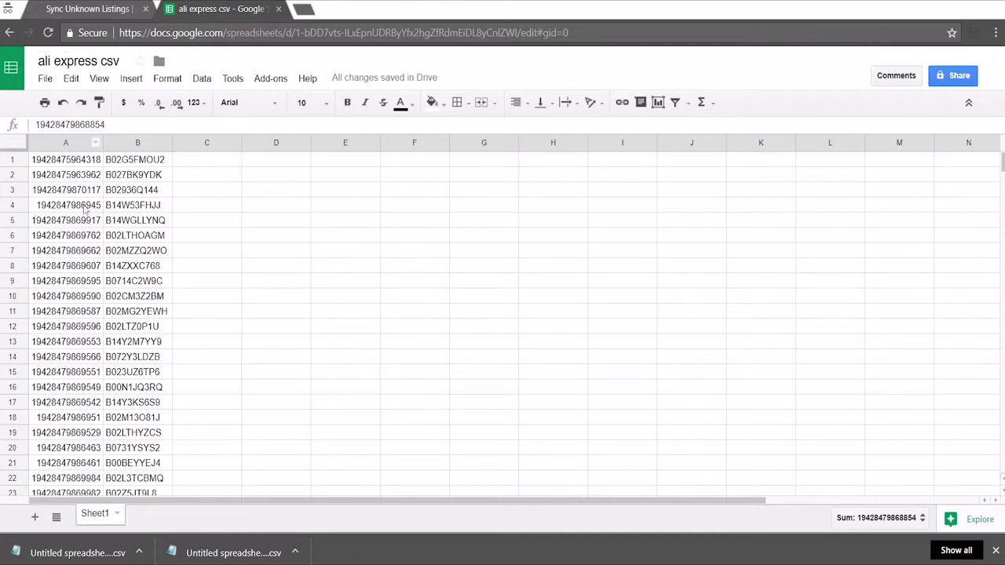
pyautogui.click(88, 9)
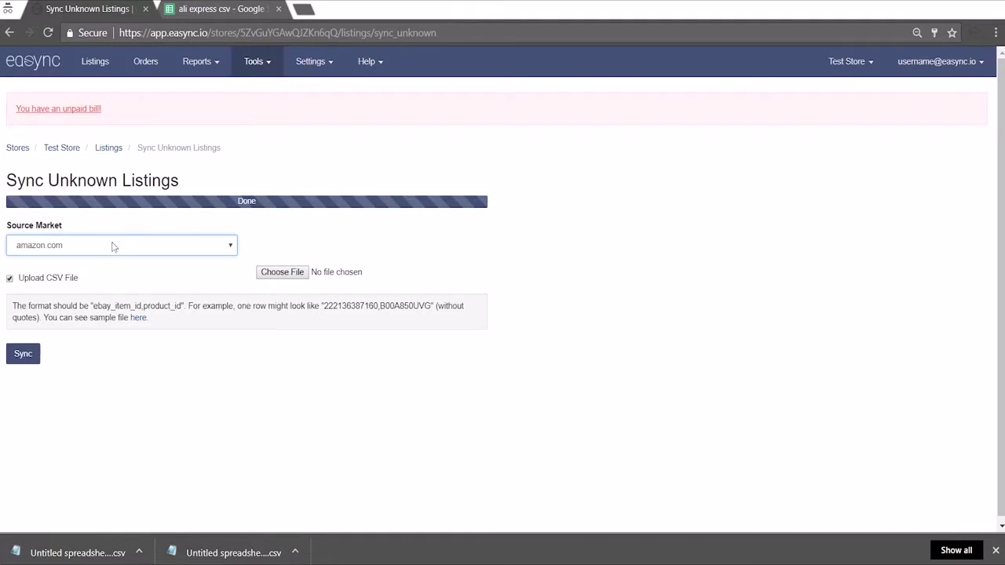
# Step: Upload the downloaded CSV with Source Market amazon.com and run Sync
pyautogui.click(166, 109)
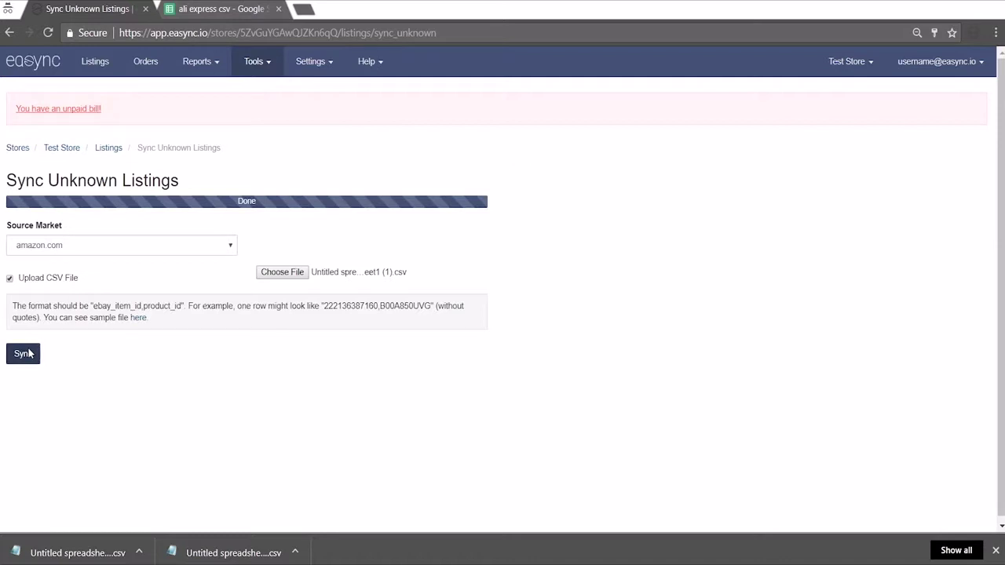
pyautogui.click(24, 354)
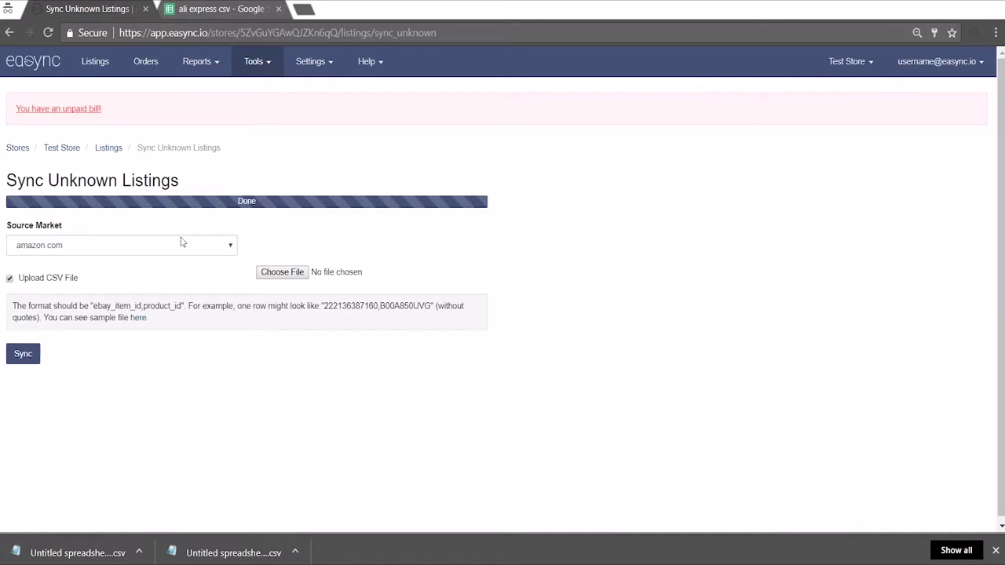
pyautogui.click(195, 63)
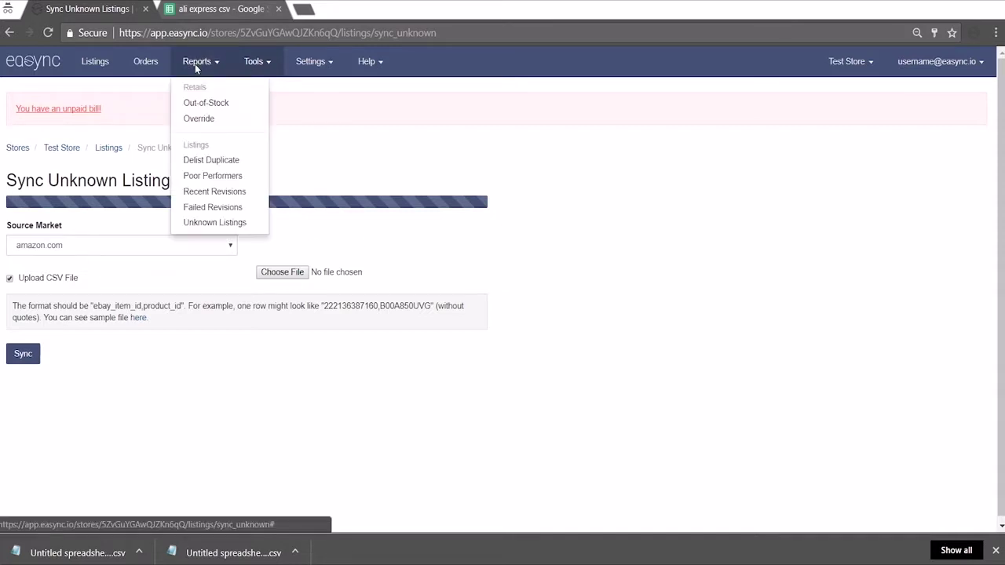
# Step: Open the Unknown Listings report, which still shows only the Wrangler Men's Authentics jean
pyautogui.click(206, 224)
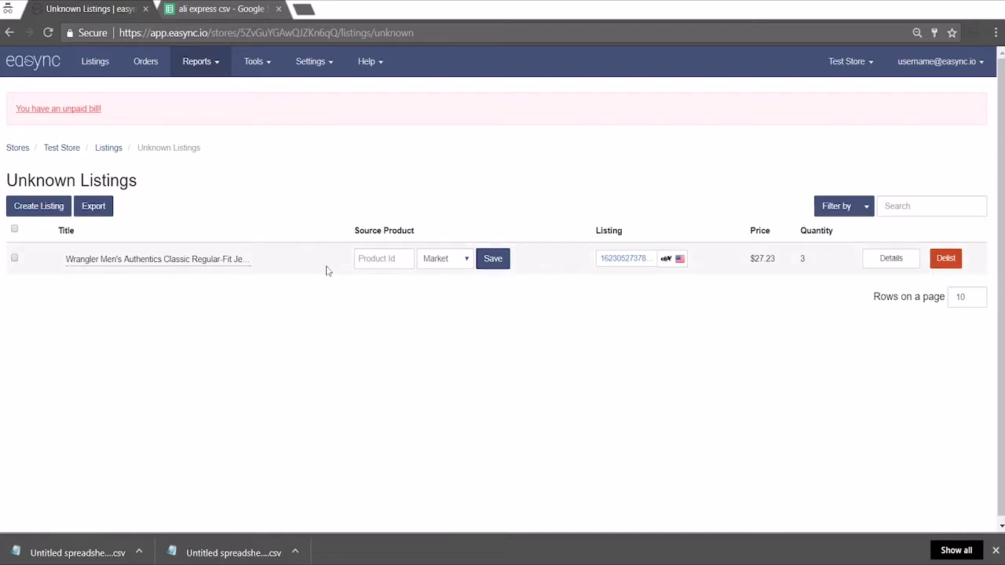
# Step: Go to Easync's main Listings page to see listings paired with source products
pyautogui.click(93, 62)
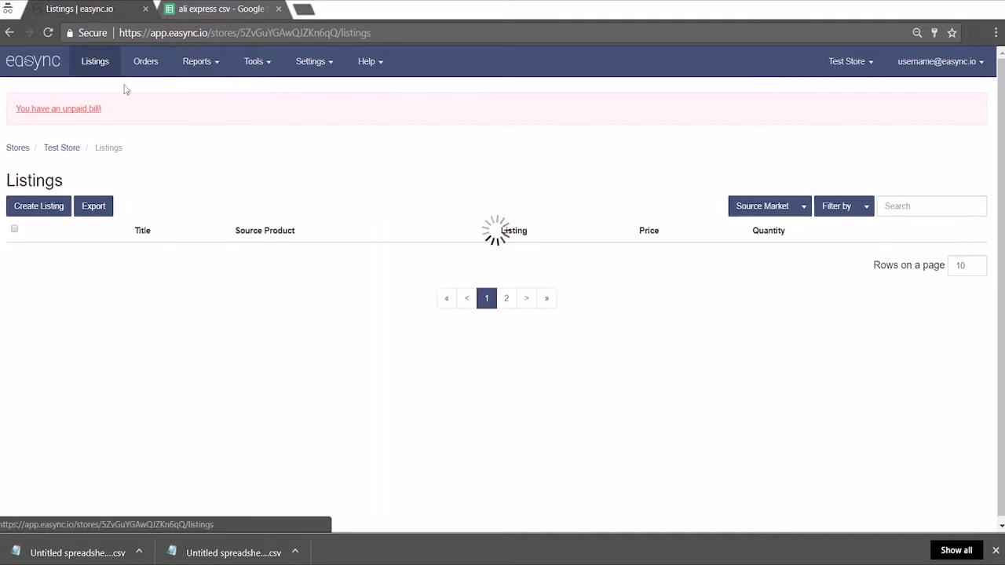